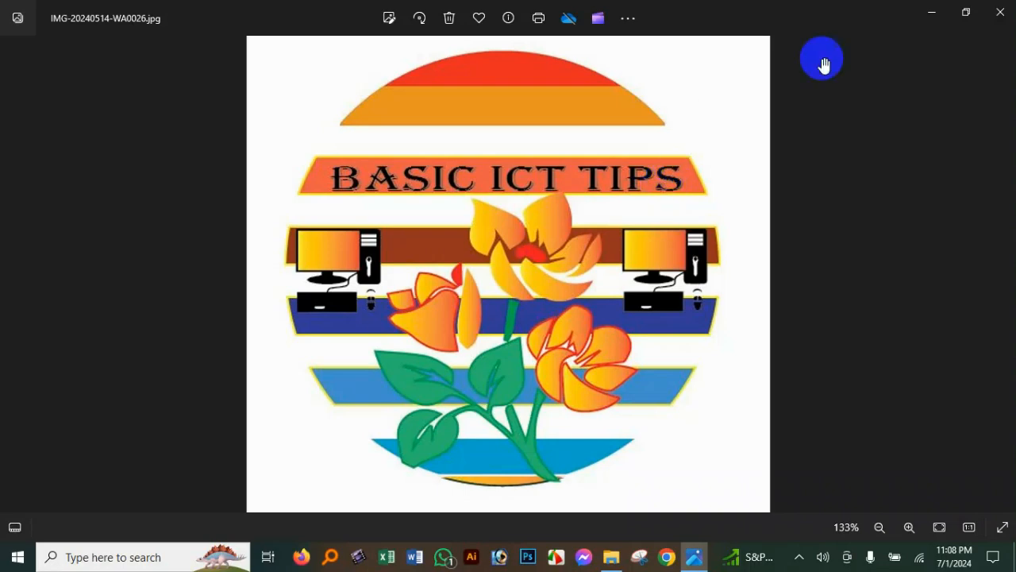
- Close the open image and refresh the desktop
click(1004, 19)
click(706, 11)
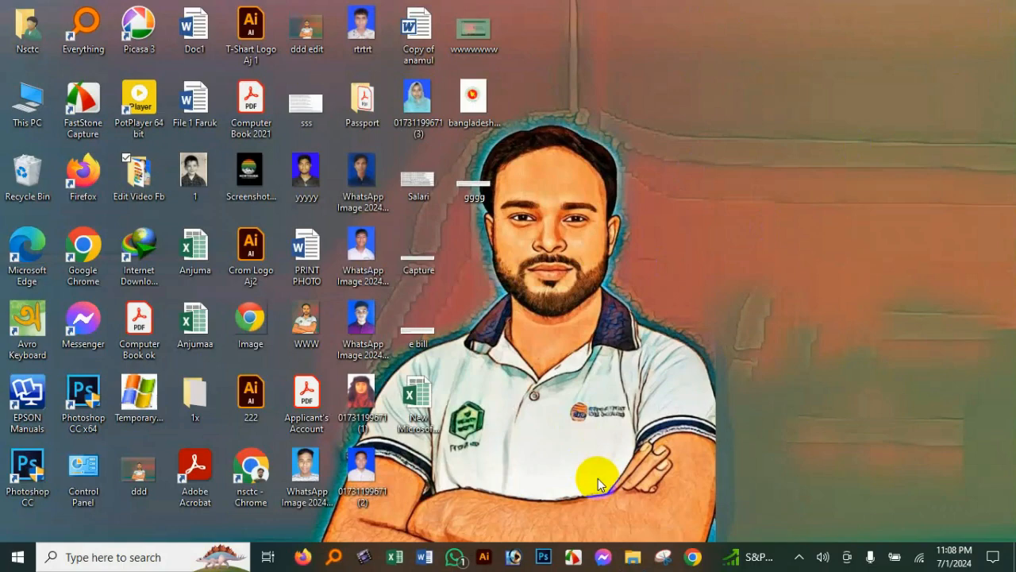
right_click(674, 227)
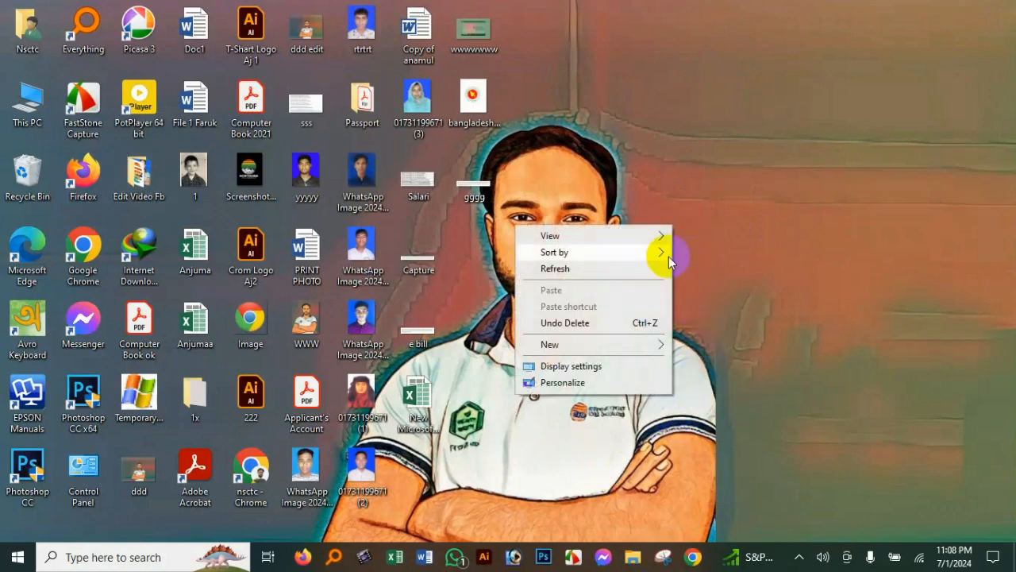
click(578, 271)
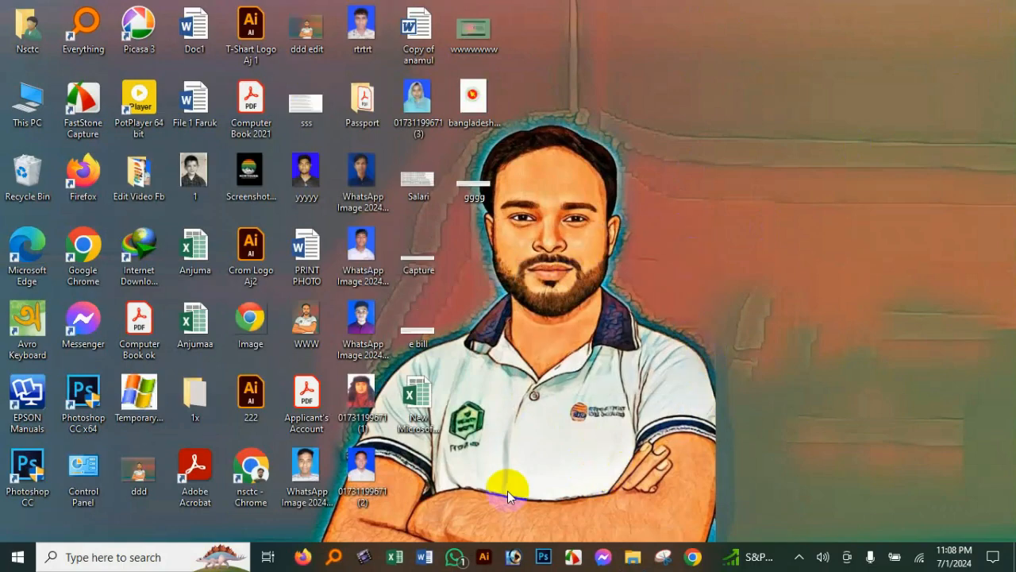
- Switch to Excel and create a blank workbook
click(401, 562)
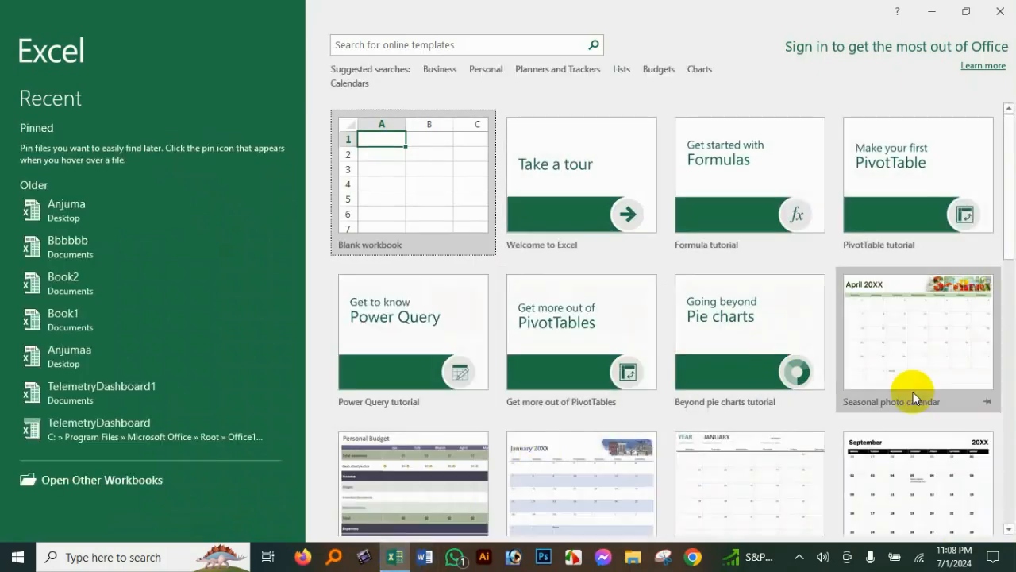
click(413, 181)
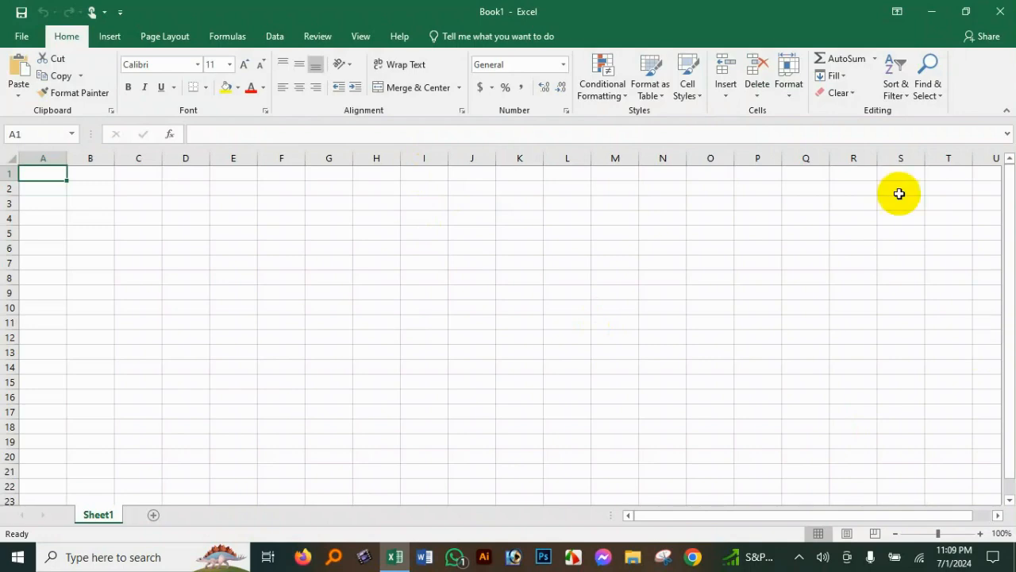
click(204, 187)
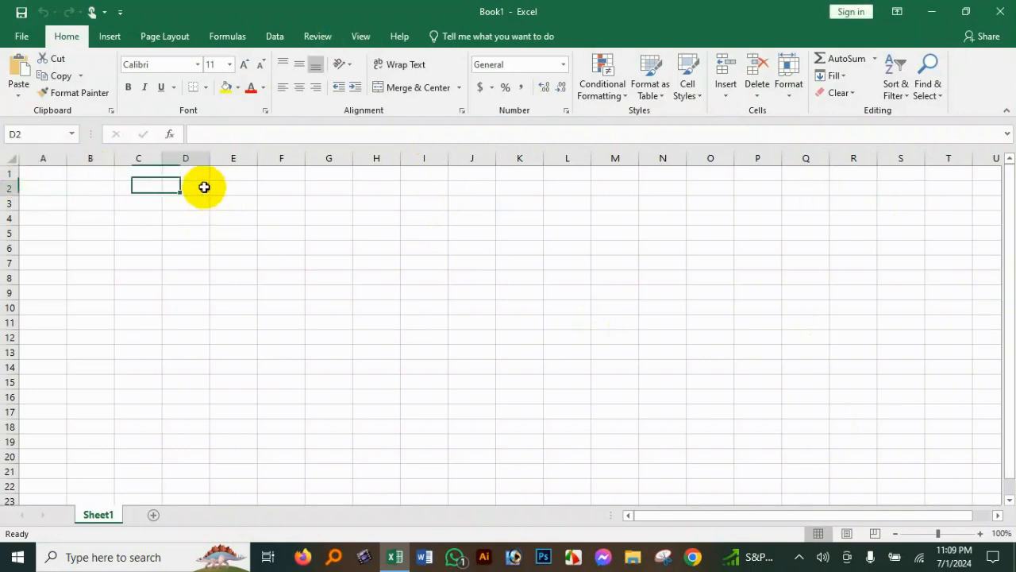
- Merge and center the cells A1:I3 to form a title area
drag(56, 174, 408, 198)
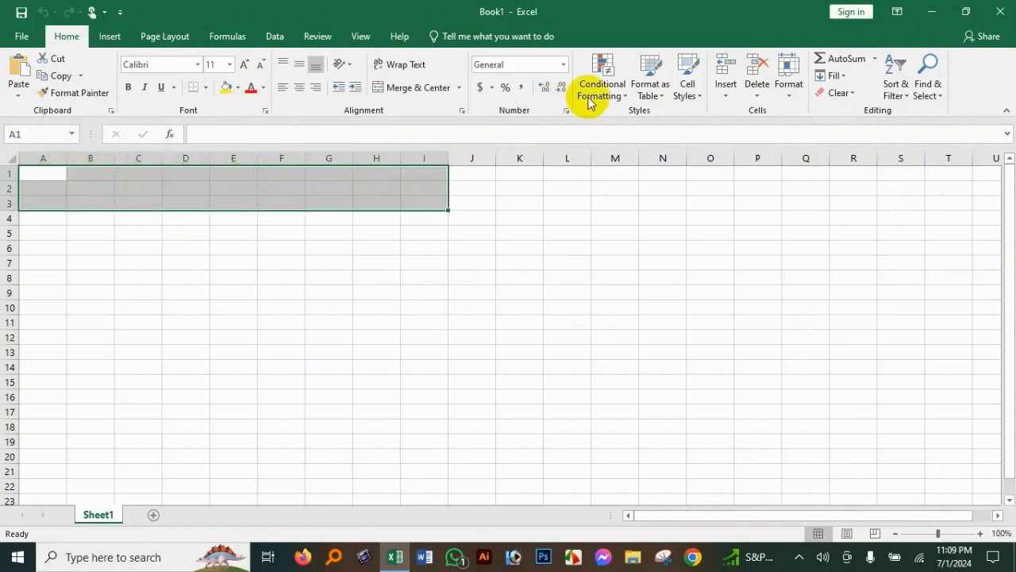
click(407, 92)
click(255, 236)
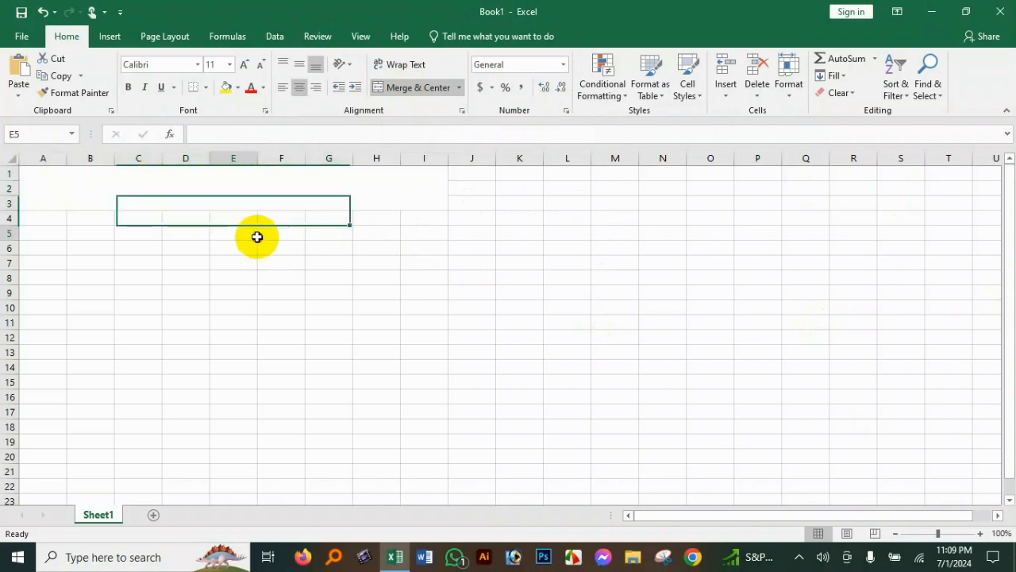
- Enter the title "Result Sheet" in the merged cell A1
click(238, 199)
double_click(238, 199)
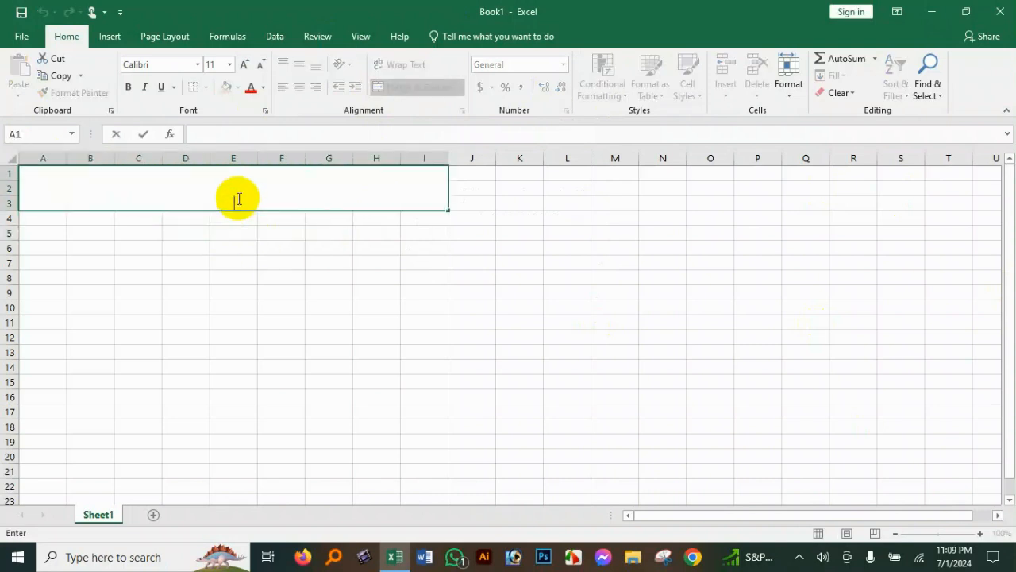
text(Result Sheet)
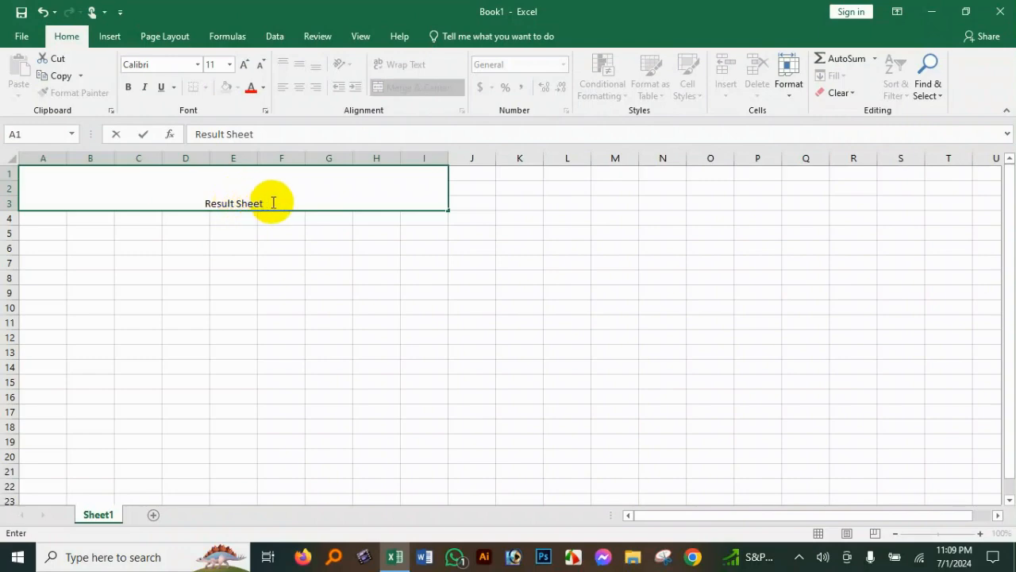
- Increase the font size of the "Result Sheet" title text to 26
drag(270, 203, 206, 210)
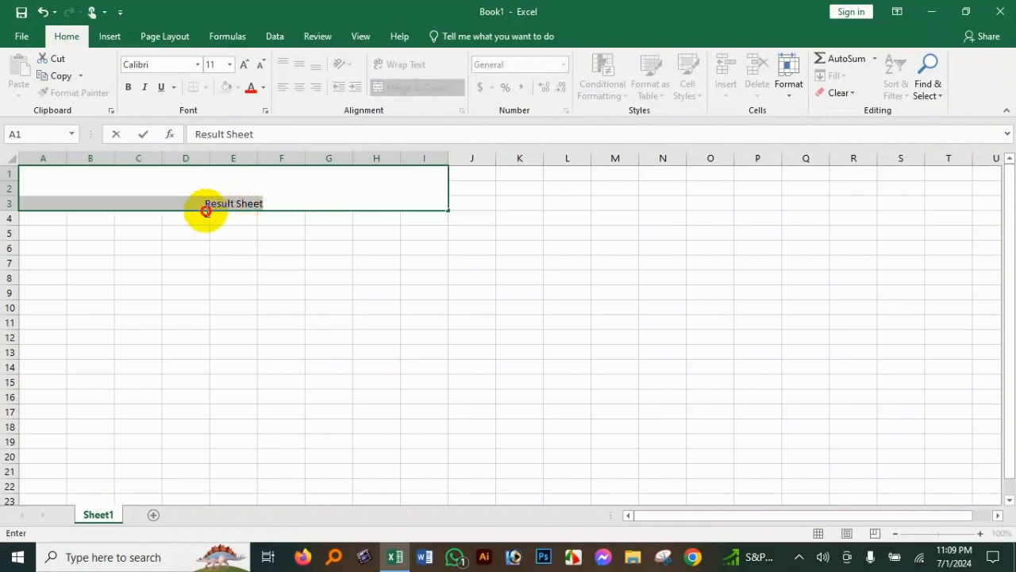
click(245, 66)
click(245, 65)
click(245, 65)
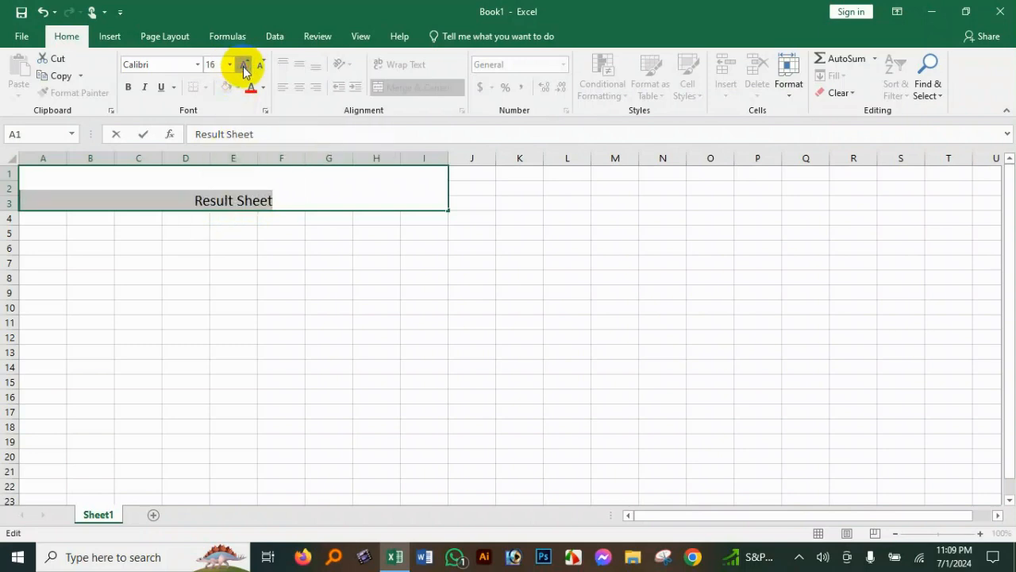
click(245, 66)
click(245, 66)
click(245, 65)
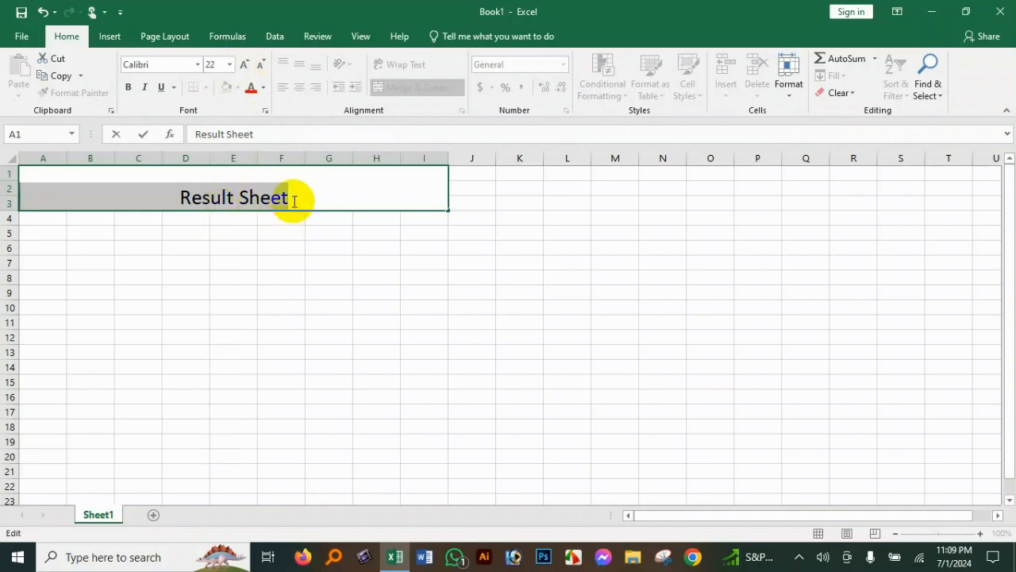
click(246, 66)
click(245, 66)
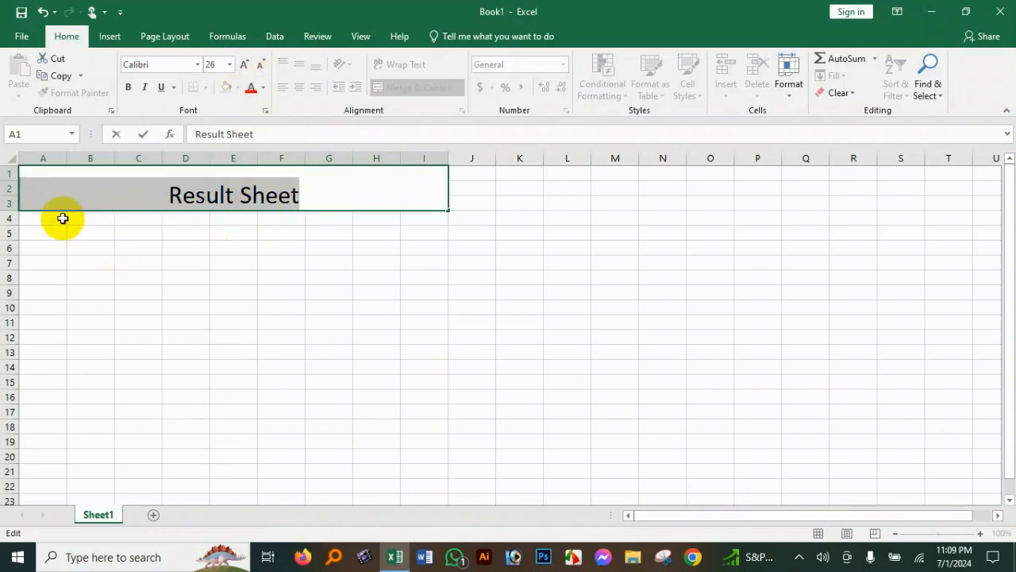
- Enter the column headers "Sl No" in A4 and "Name" in B4
click(63, 217)
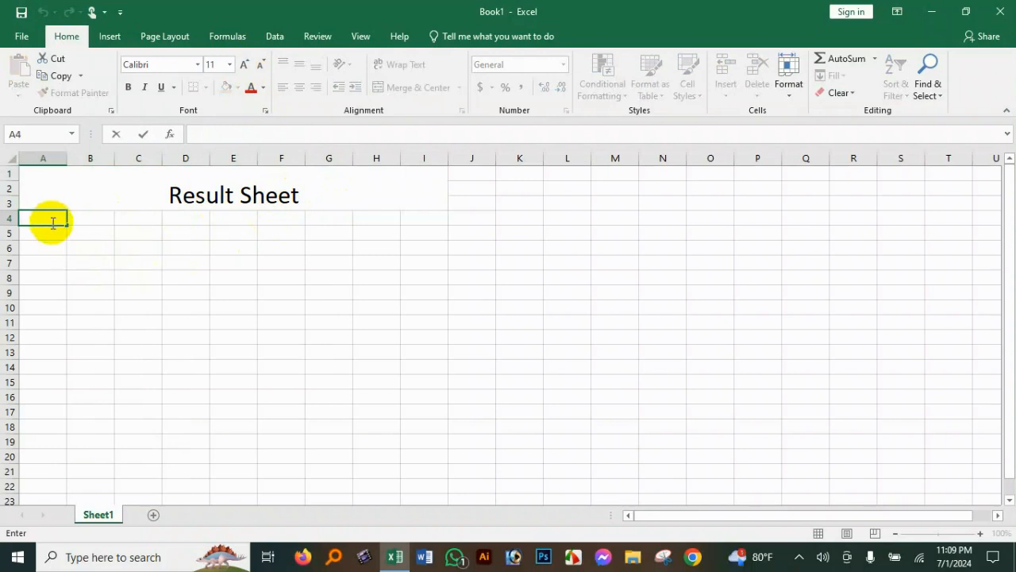
text(Sl No)
key(Tab)
text(Name)
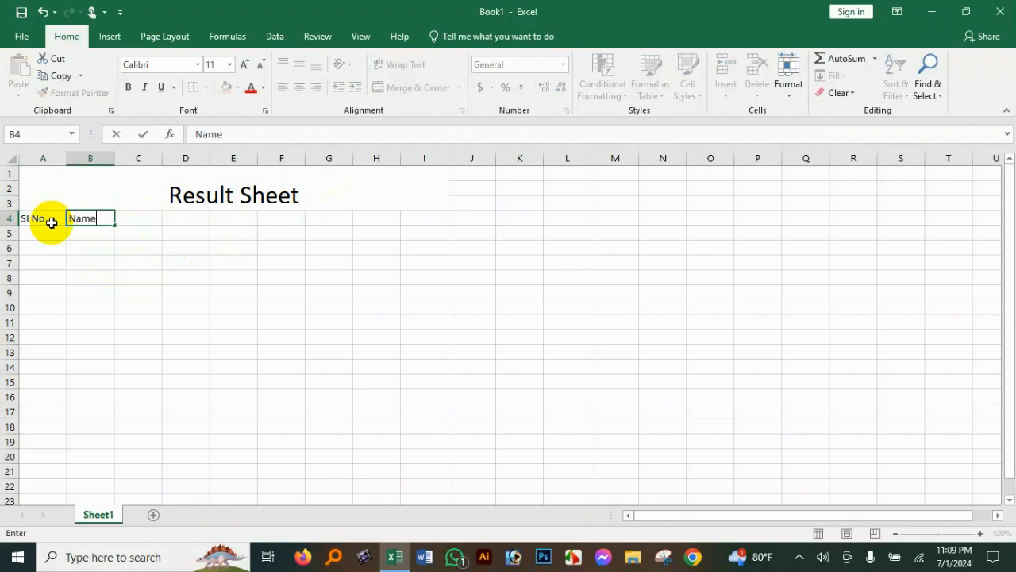
key(Tab)
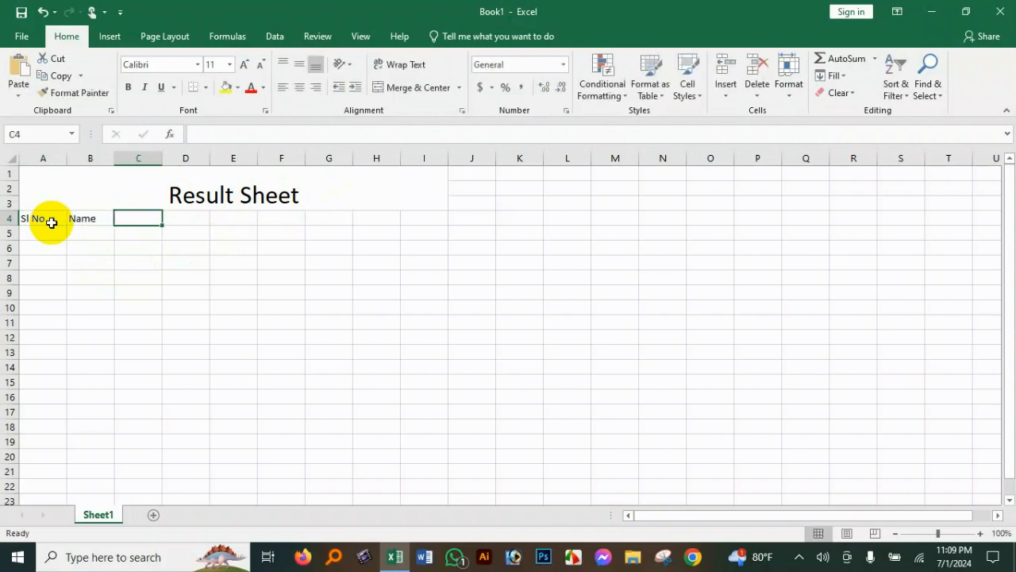
- Enter the subject headers "Bangla", "English", "Math" and "islam" in cells C4 to F4
text(B)
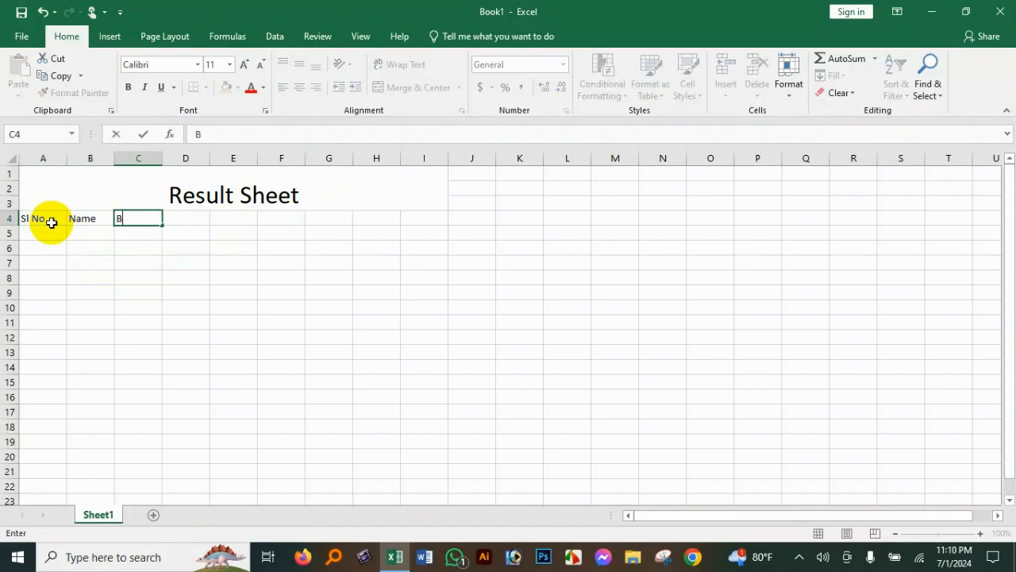
text(angla)
key(Tab)
text(En)
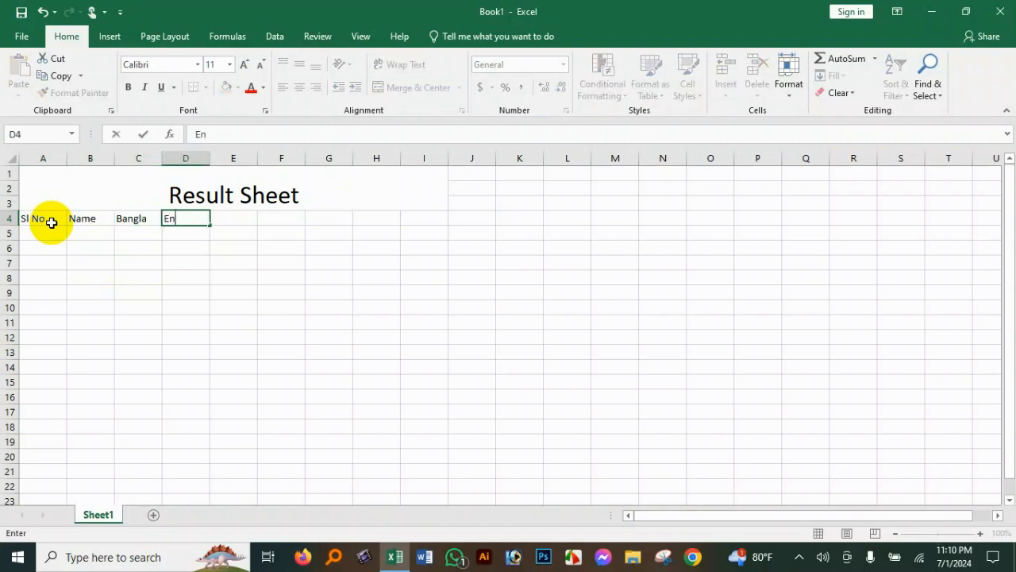
text(glish)
key(Tab)
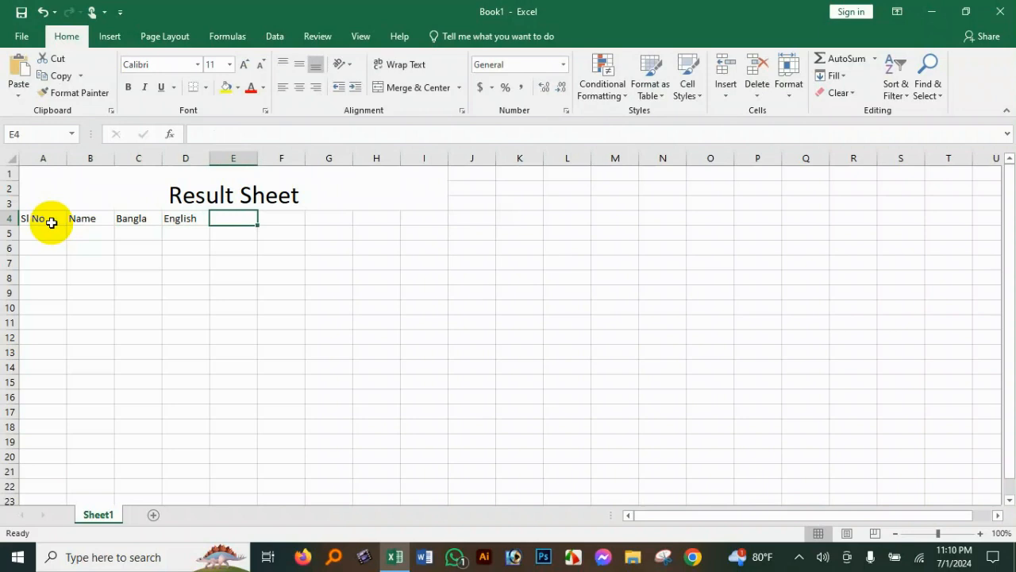
text(Math)
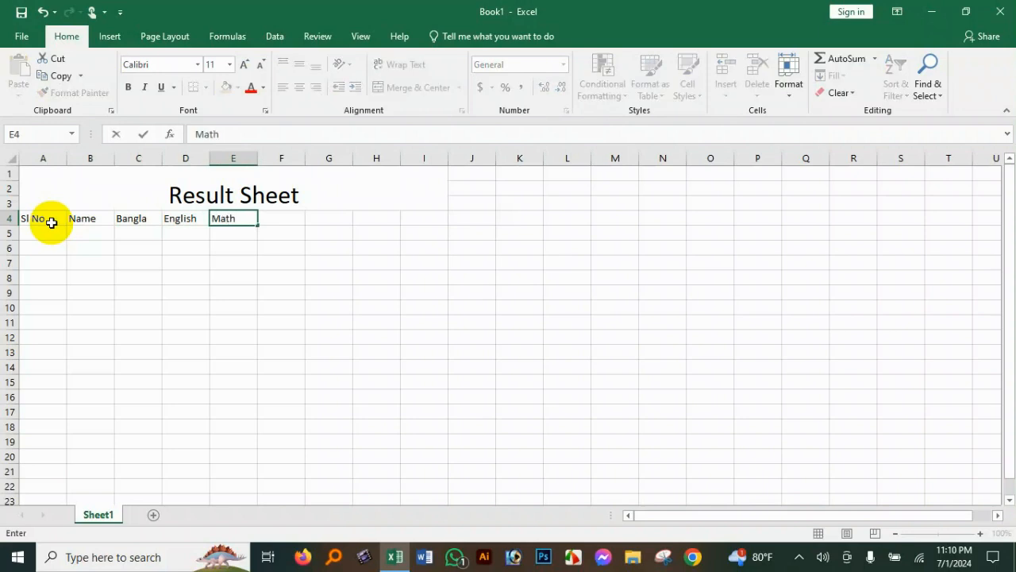
key(Tab)
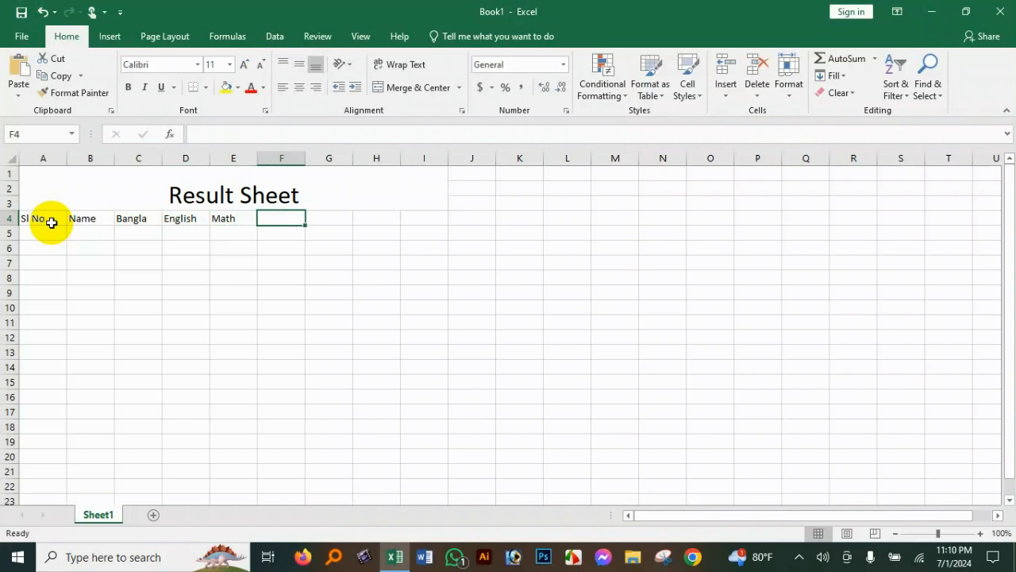
text(islam)
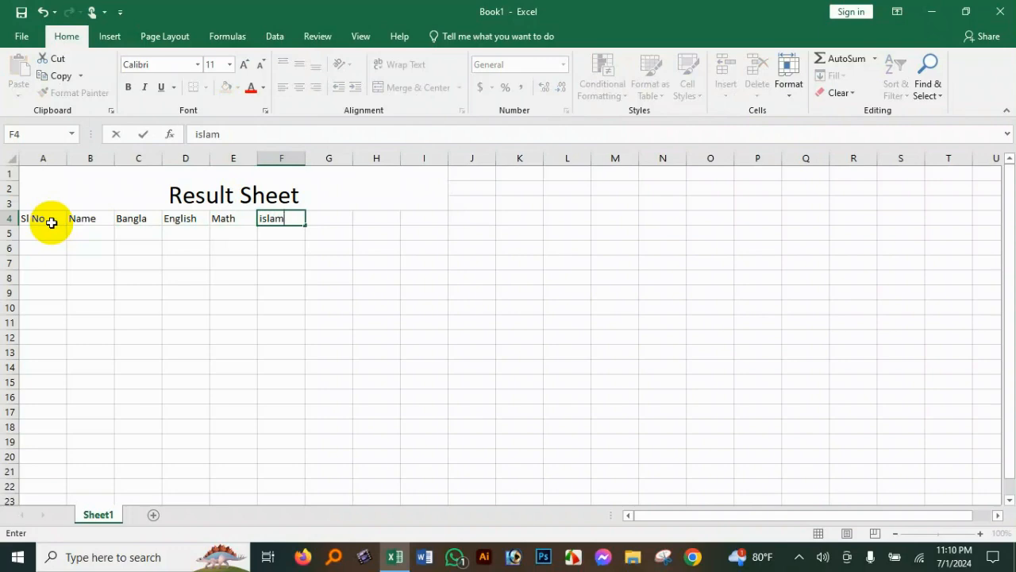
key(Tab)
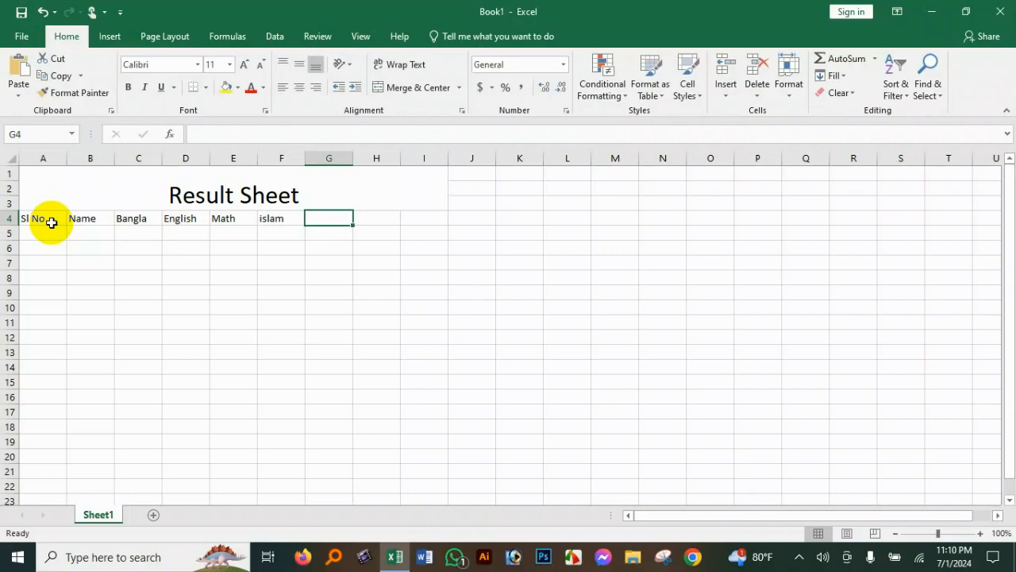
click(131, 220)
click(192, 222)
click(238, 220)
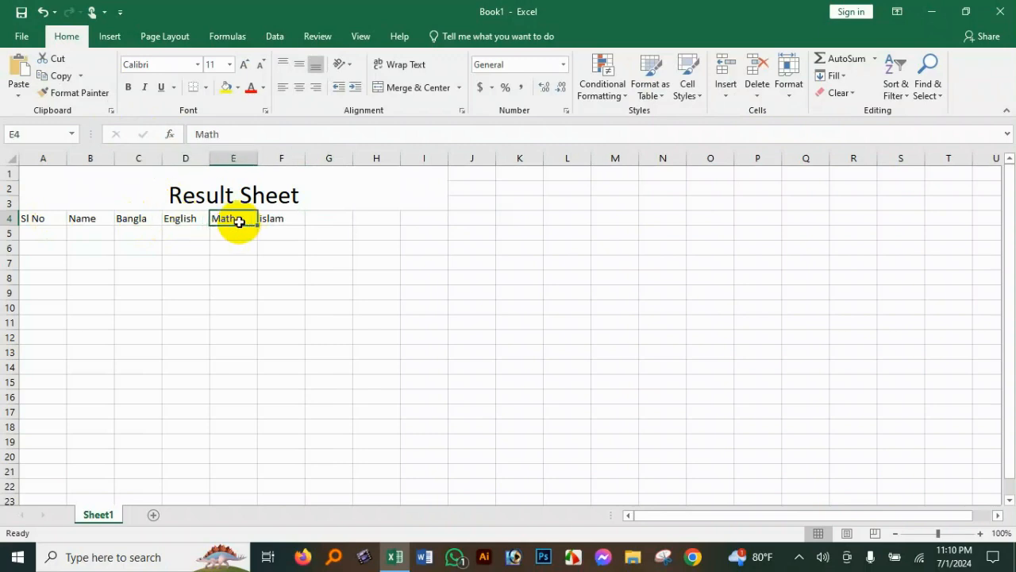
click(275, 223)
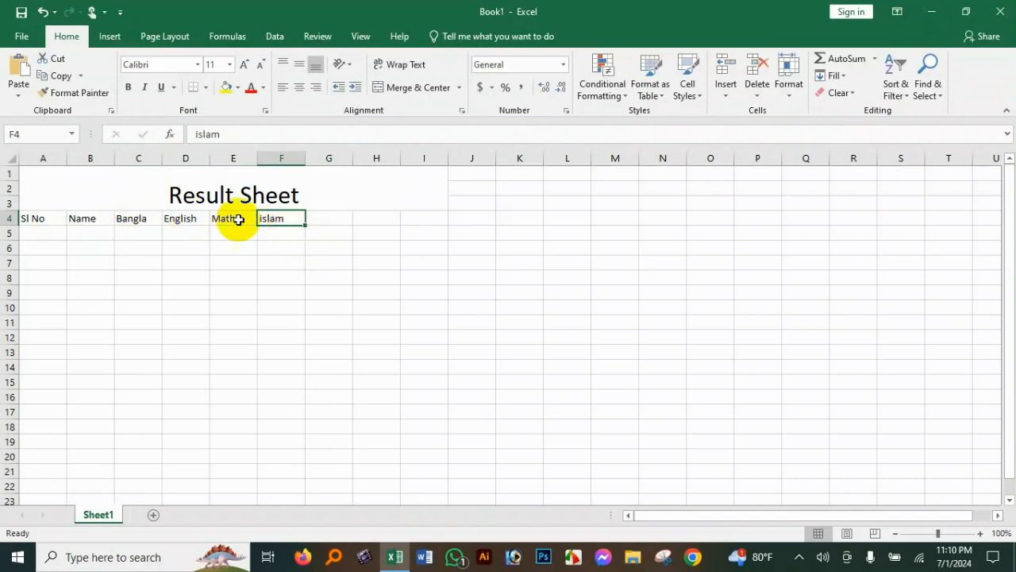
- Enter the headers "Total" in G4 and "Gpa" in H4
click(317, 223)
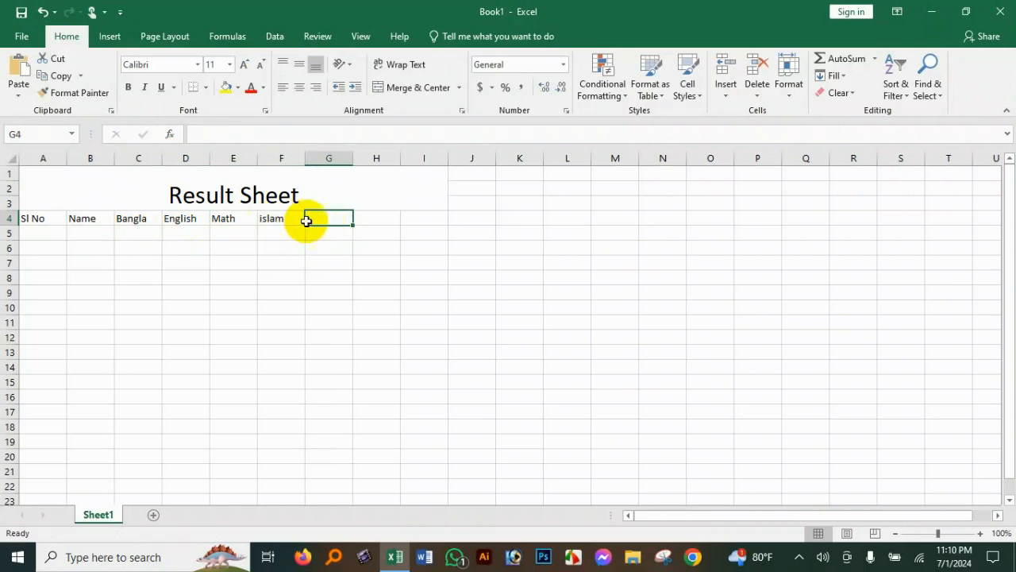
double_click(321, 221)
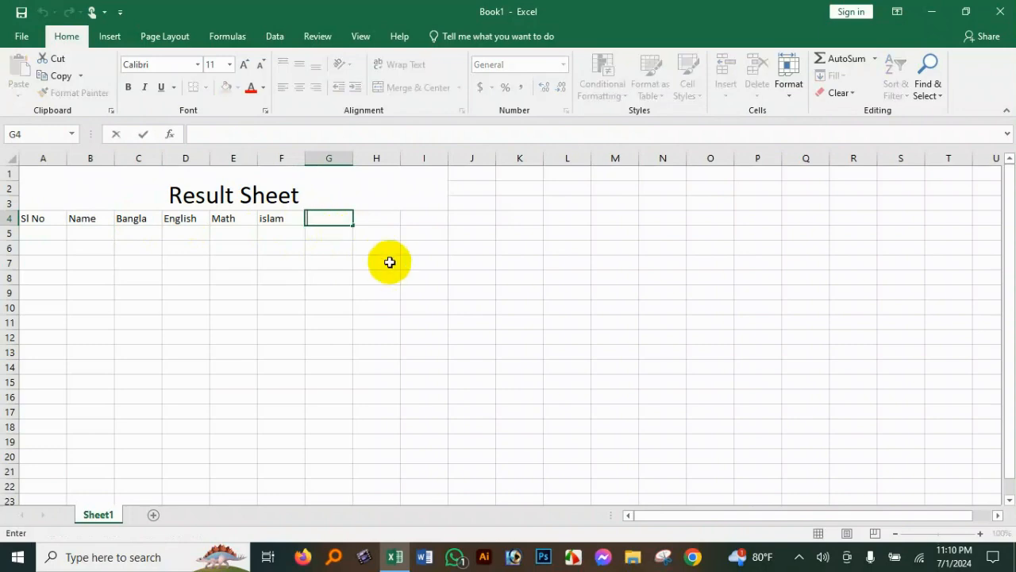
text(Tot)
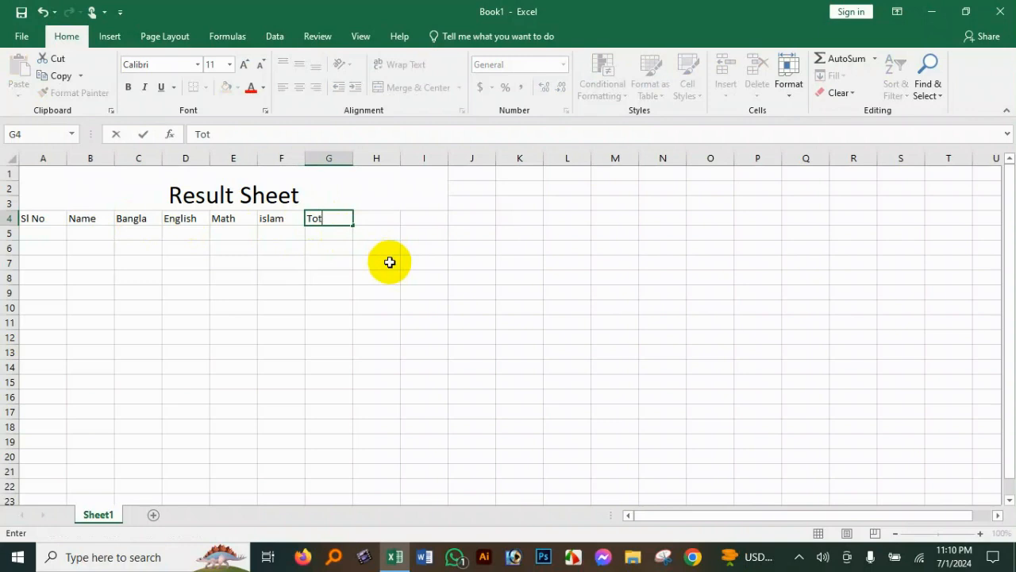
text(al)
click(375, 220)
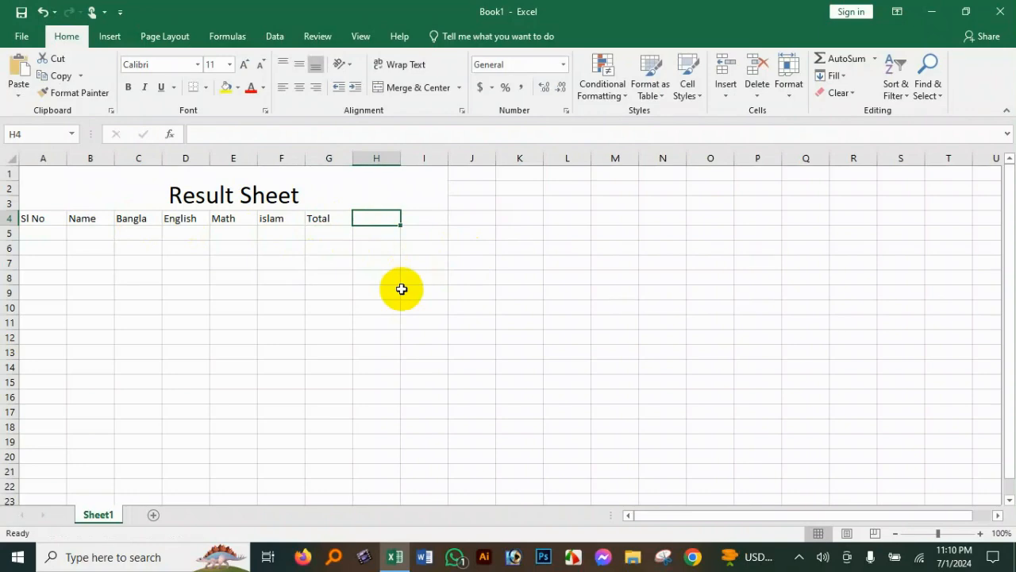
text(G)
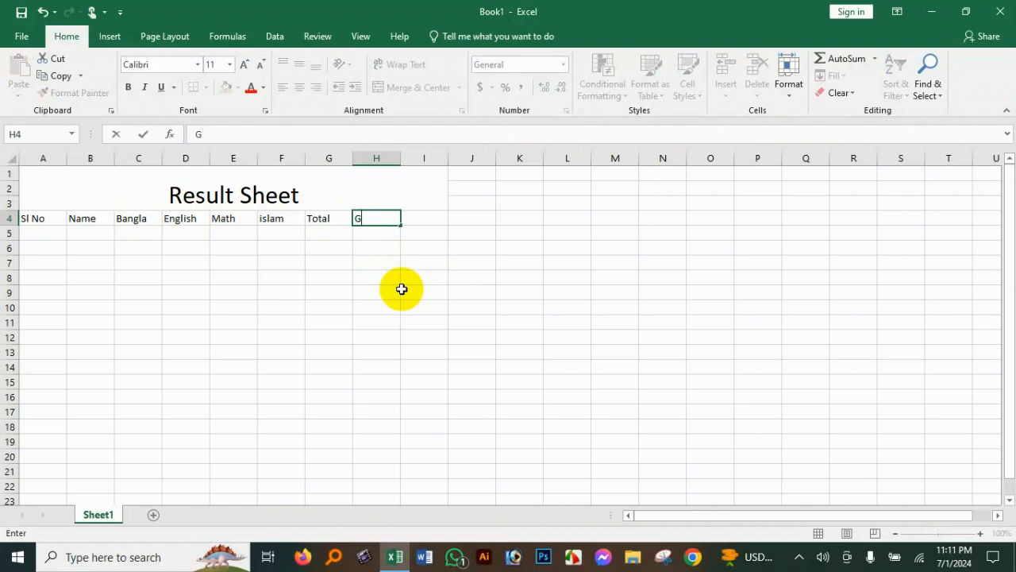
text(pa)
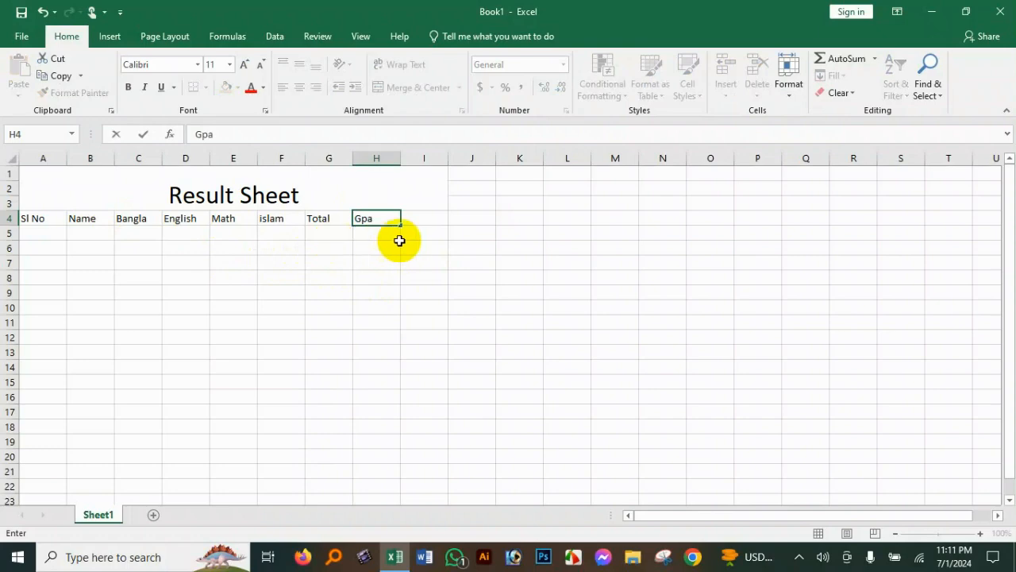
key(Return)
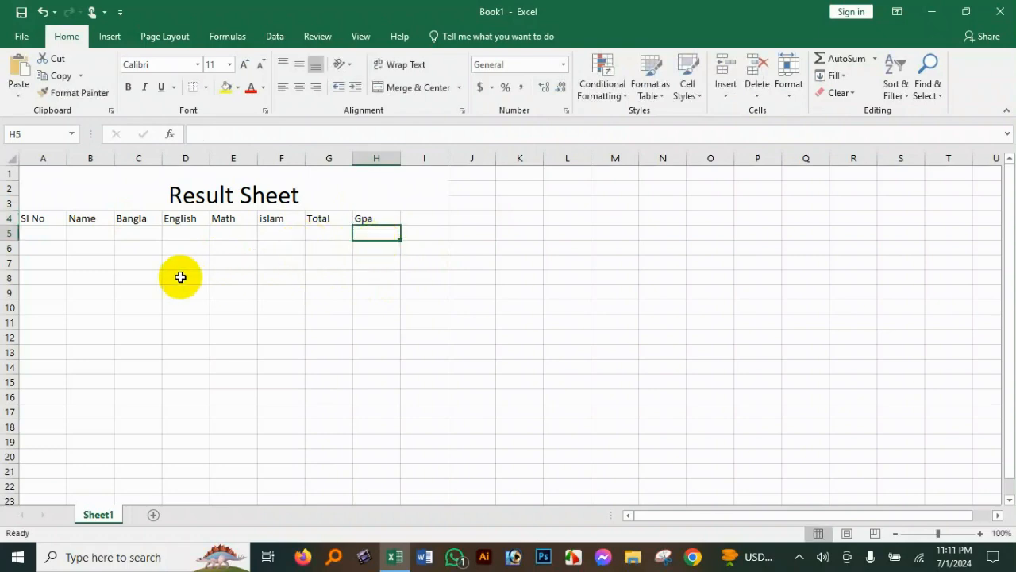
- Number the rows in the Sl No column from 1 to 6 in A5:A10 as a filled series
click(58, 232)
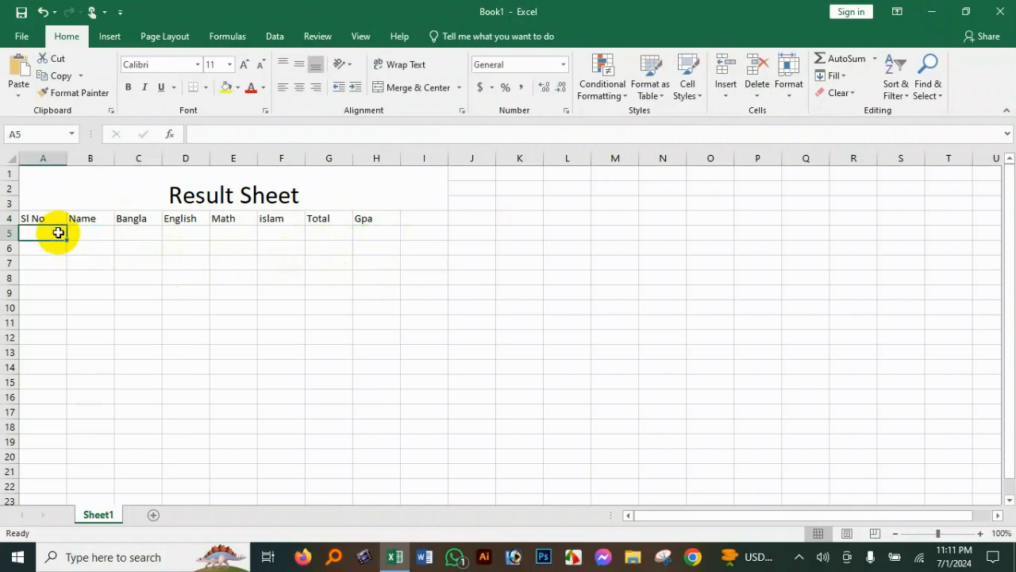
text(1)
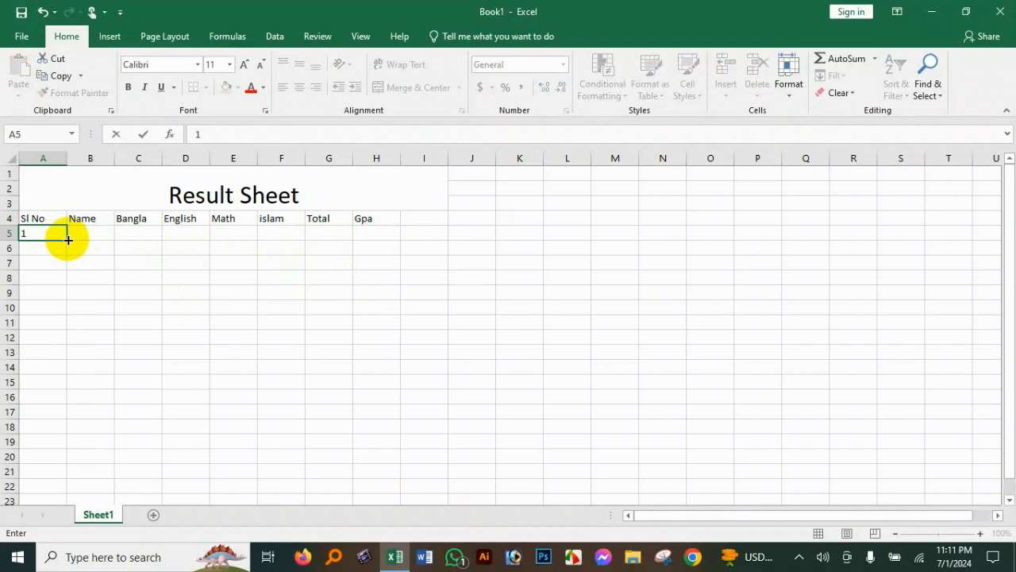
drag(68, 239, 69, 318)
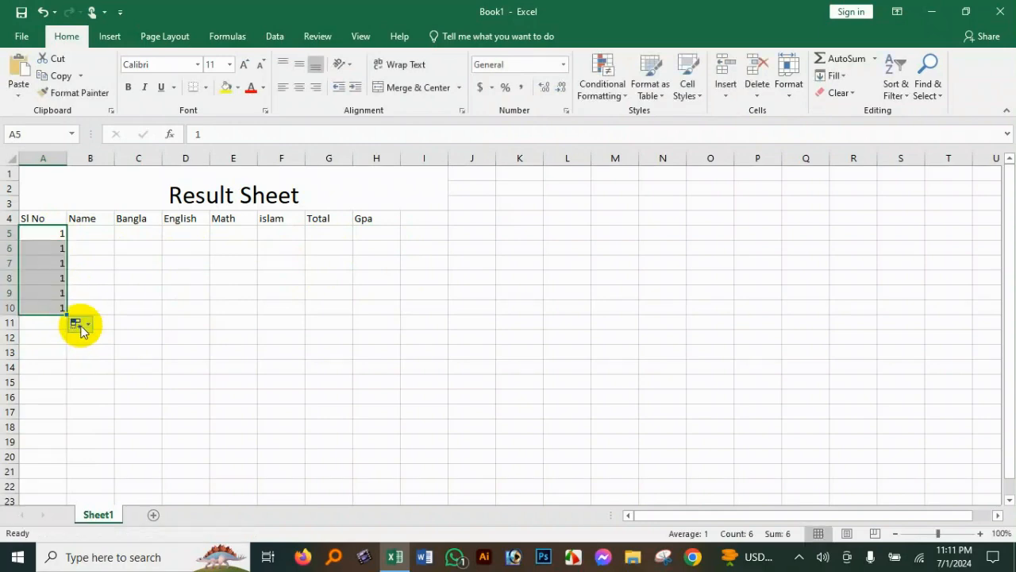
click(86, 325)
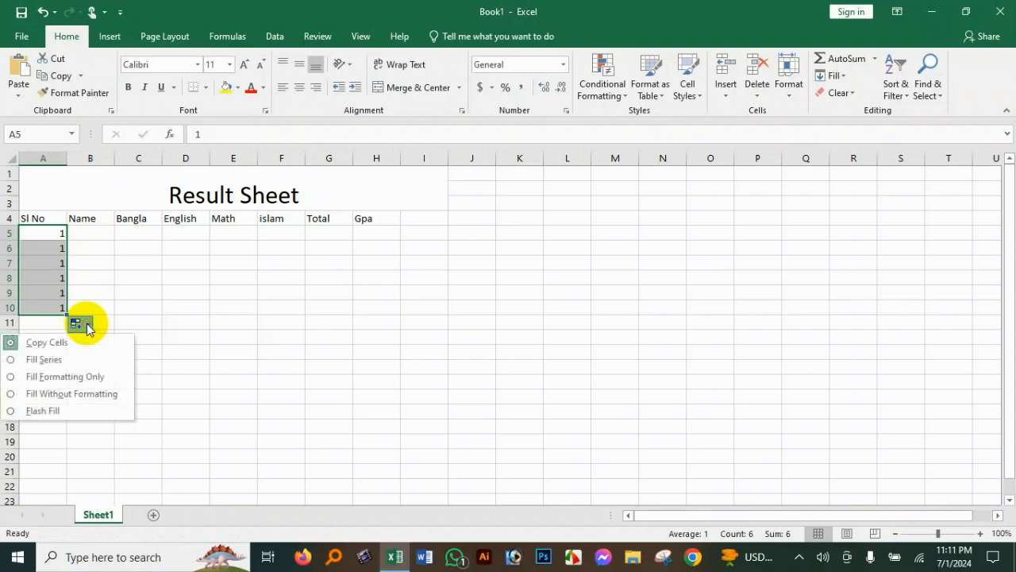
click(59, 362)
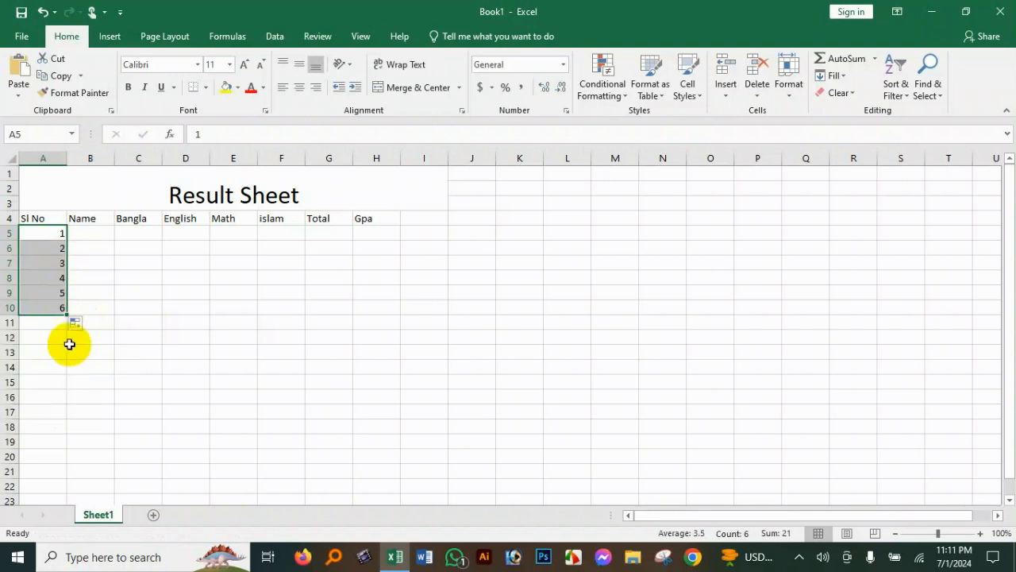
- Enter the first three students' names in B5 to B7 of the Name column
click(100, 237)
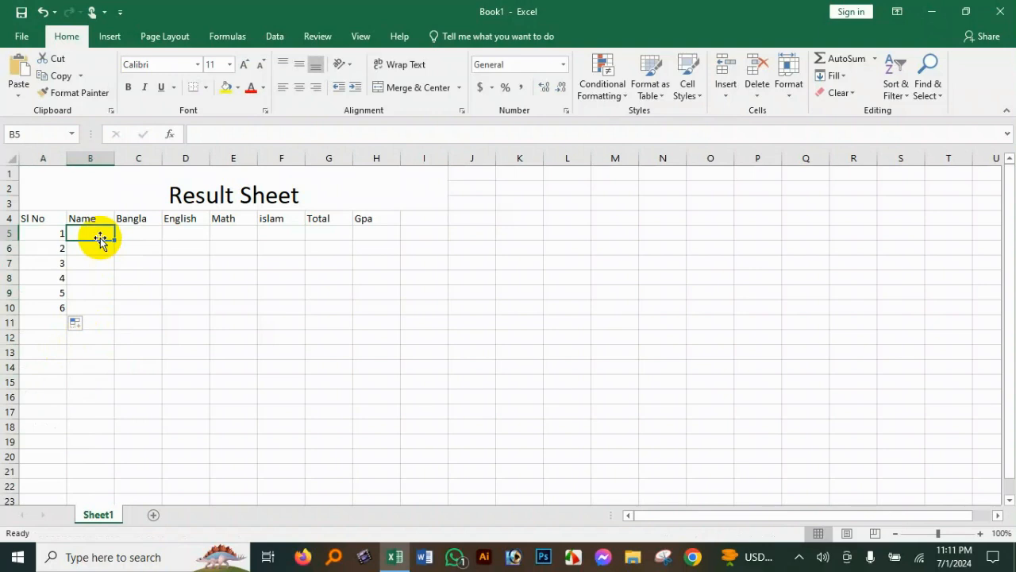
text(Aj)
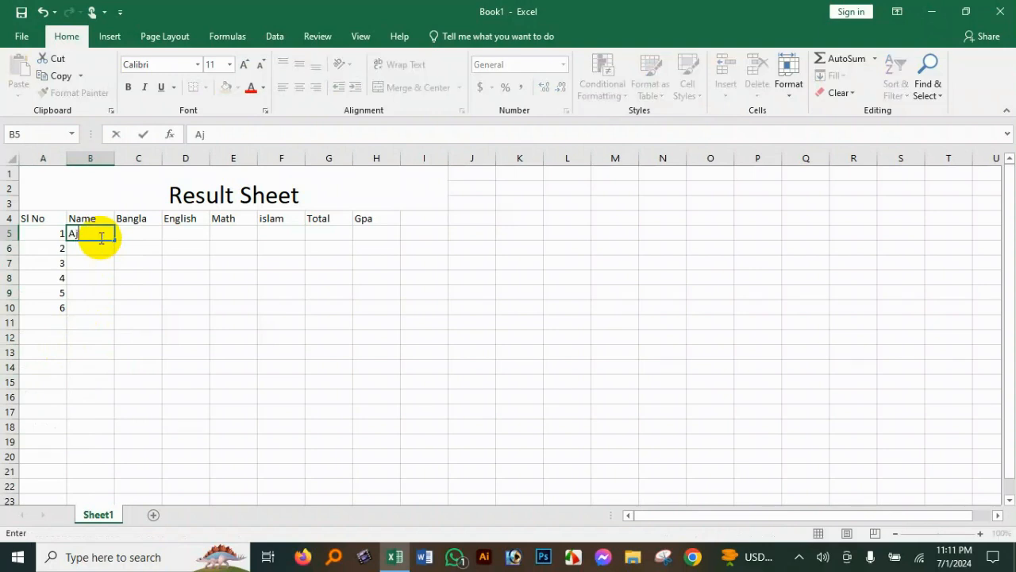
text( Asha)
key(Return)
text(Niha)
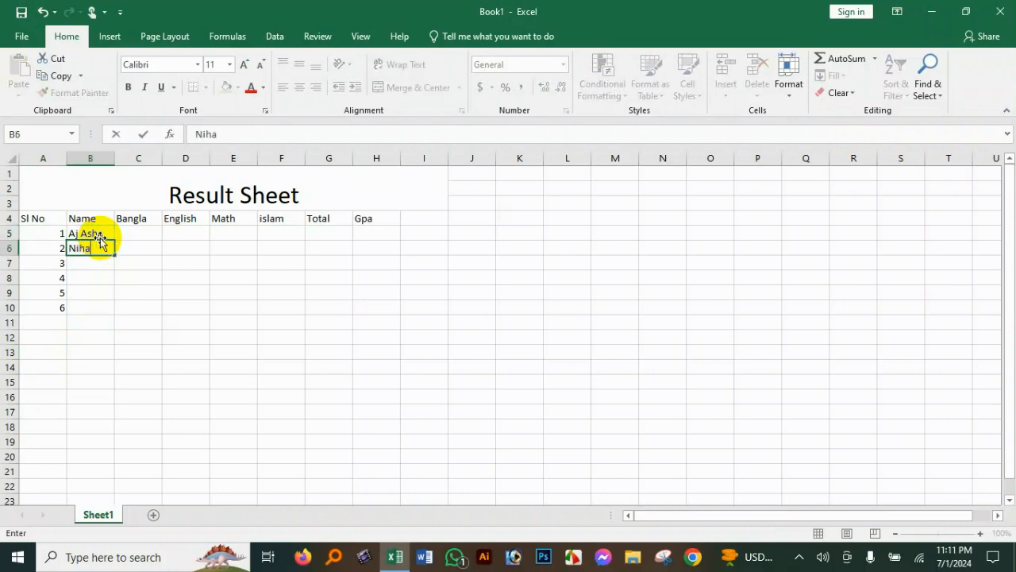
key(Return)
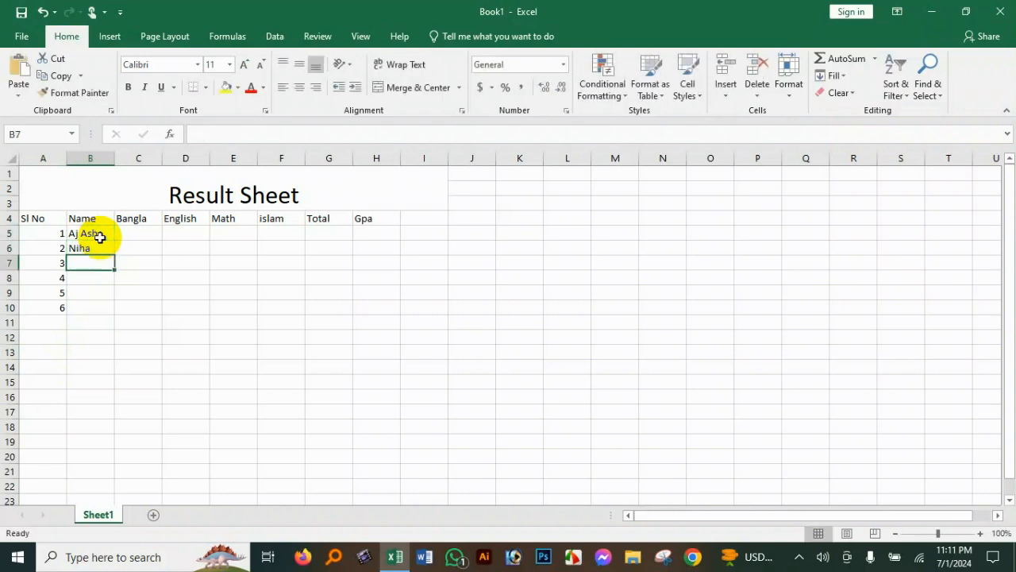
text(Moni)
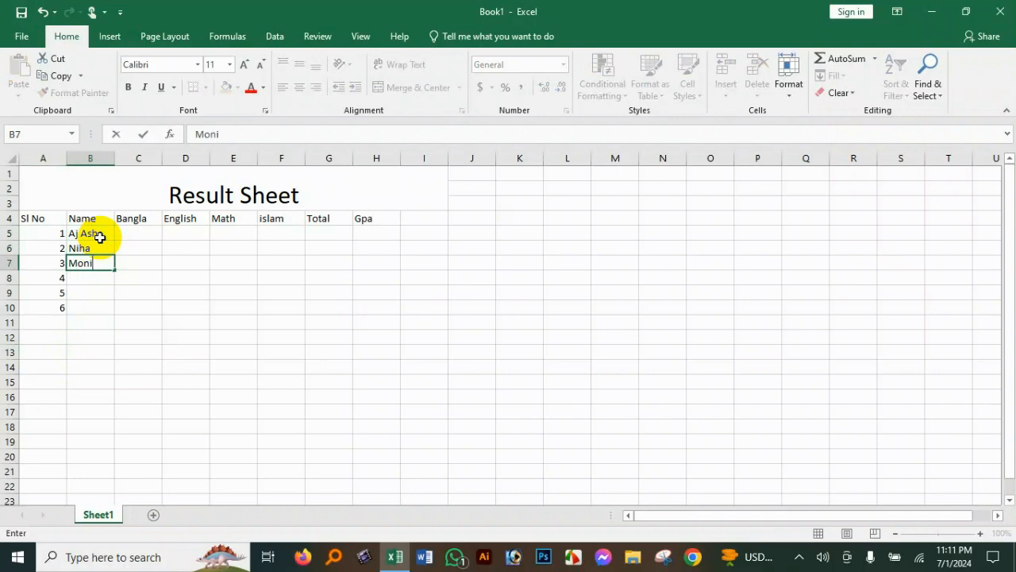
key(Return)
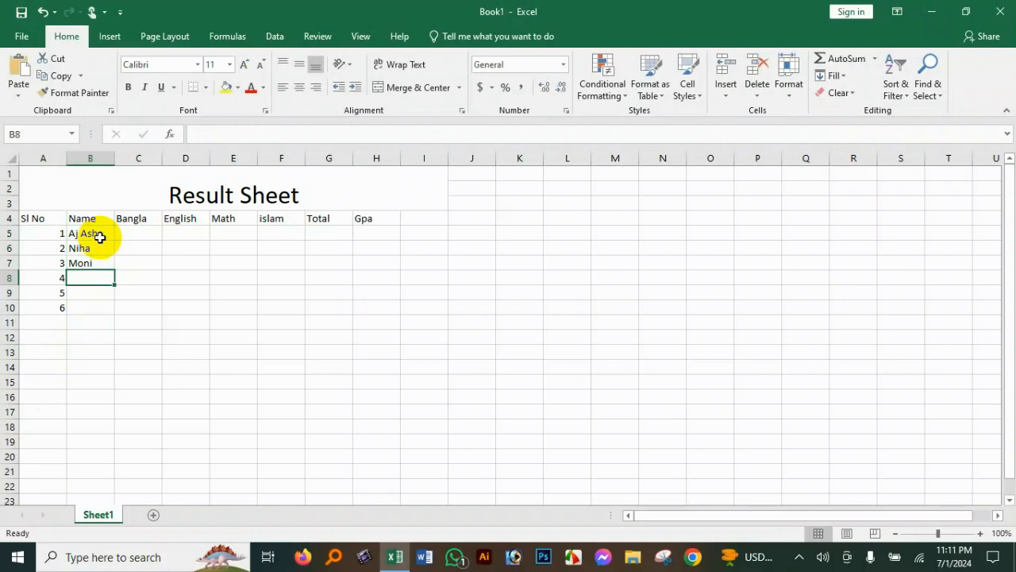
- Enter the names of the fourth, fifth and sixth students in B8 to B10
text(Aya)
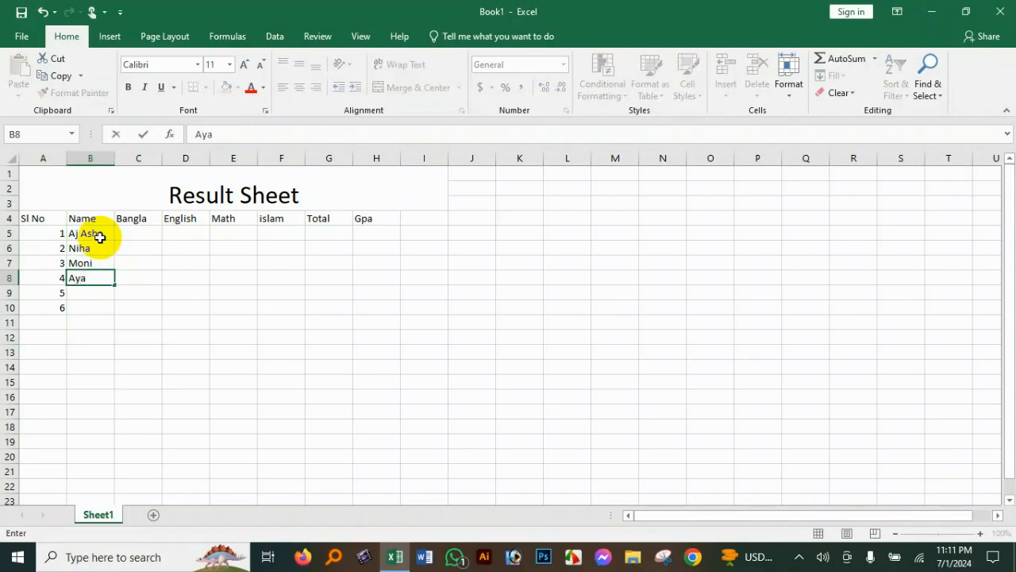
text(t)
key(Return)
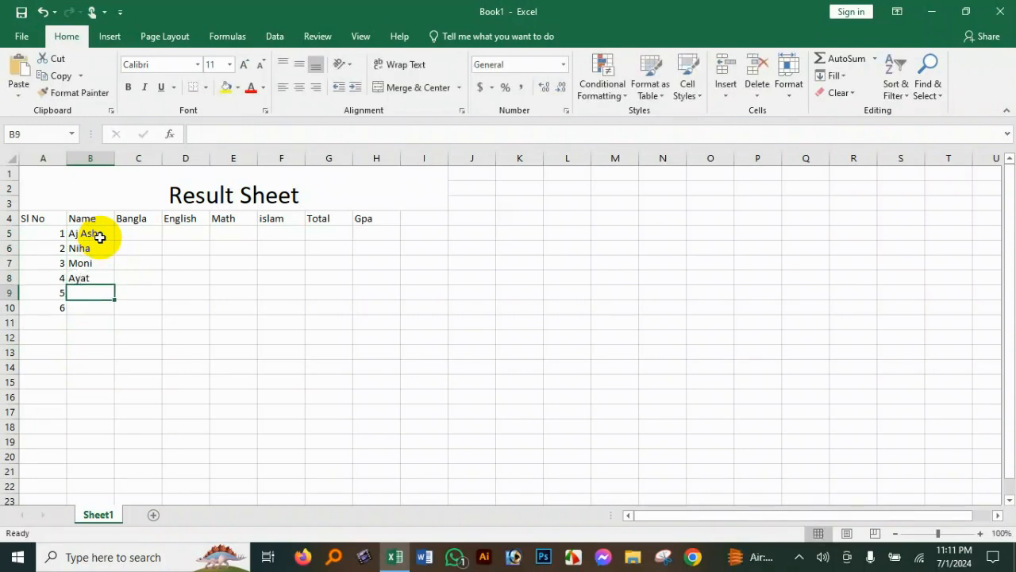
text(Sadiya)
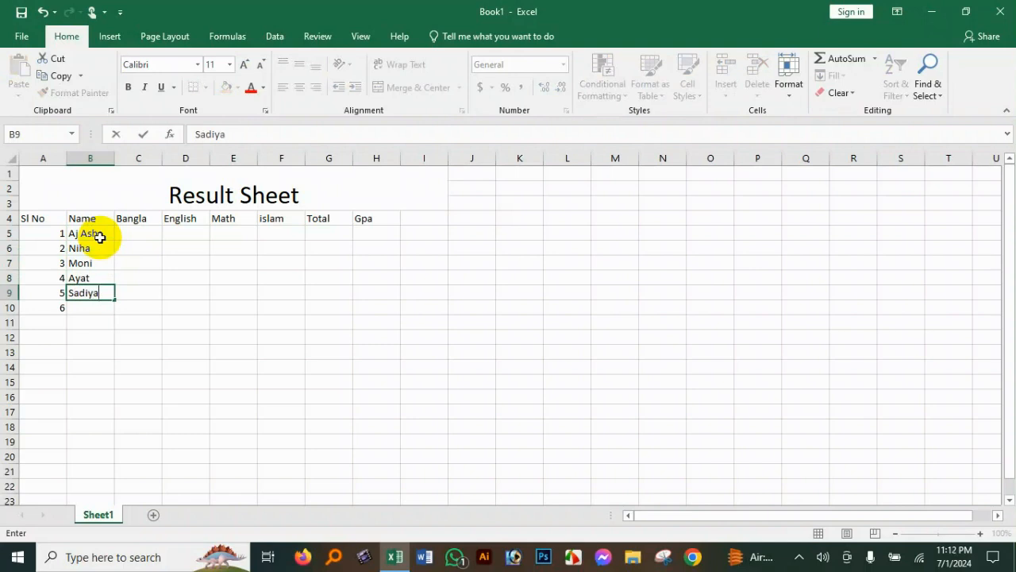
key(Return)
text(Sin)
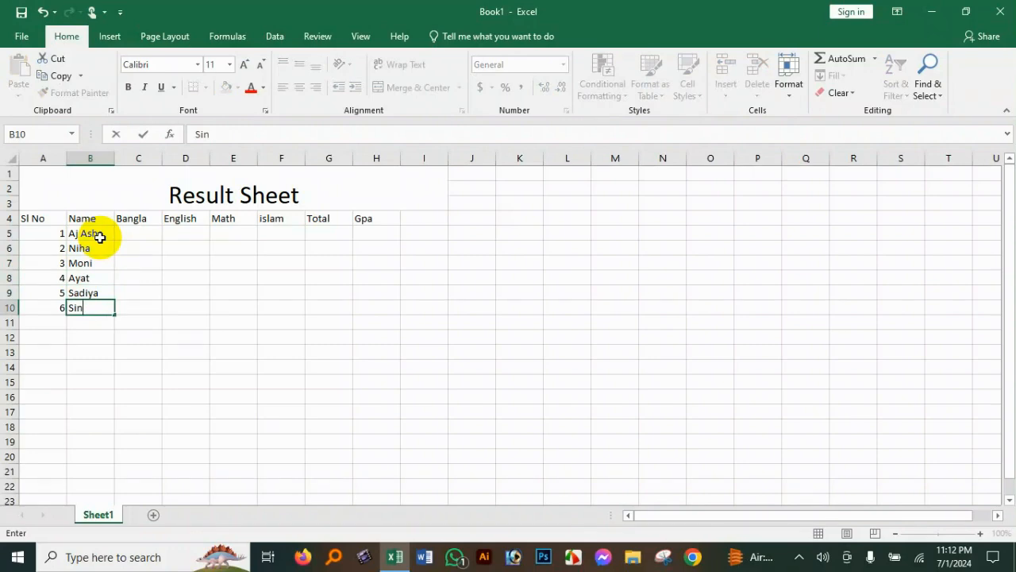
text(ha)
key(Return)
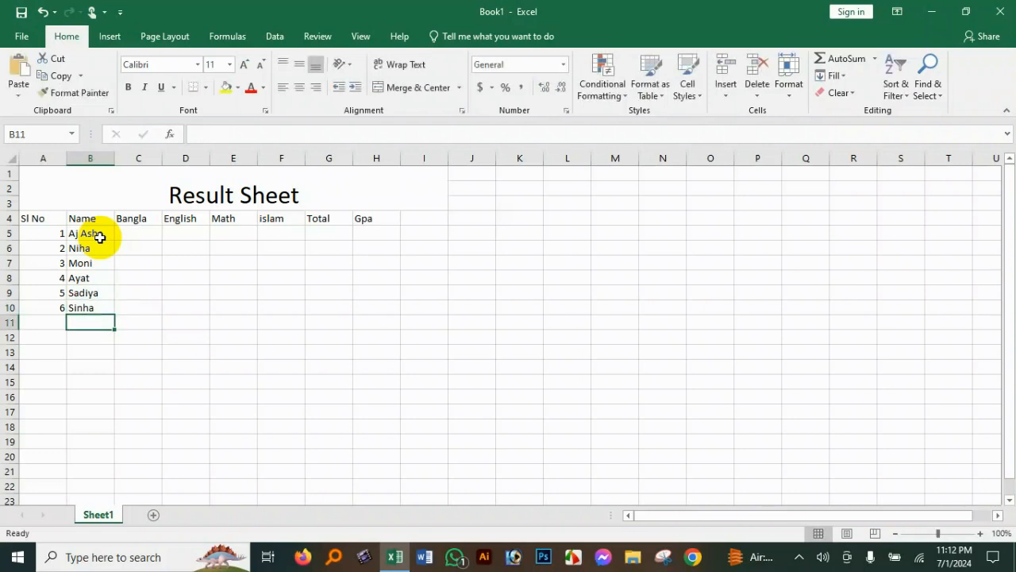
- Add a seventh student row with the student's name in B11 and serial number 7 in A11
text(Tajim)
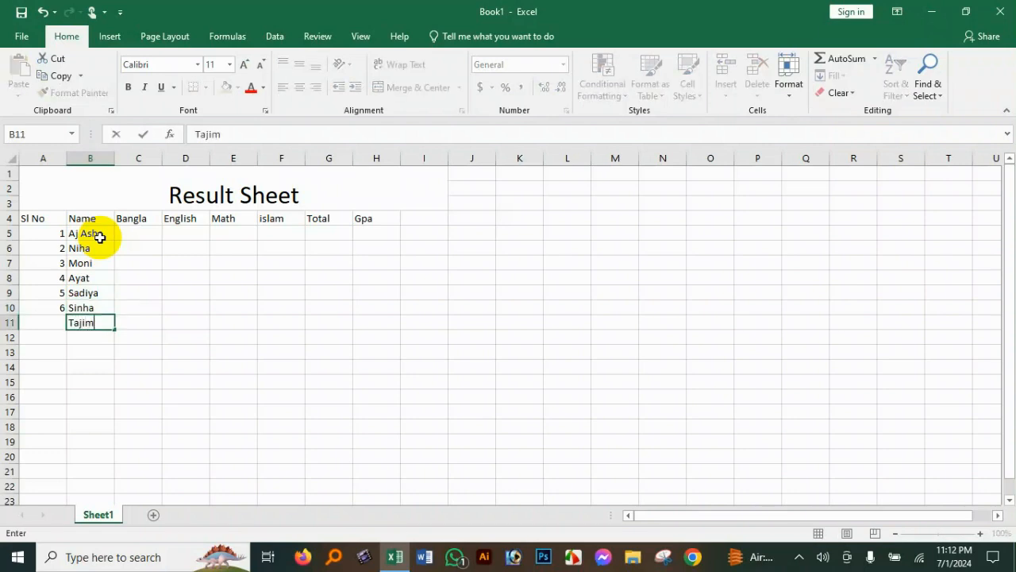
key(Left)
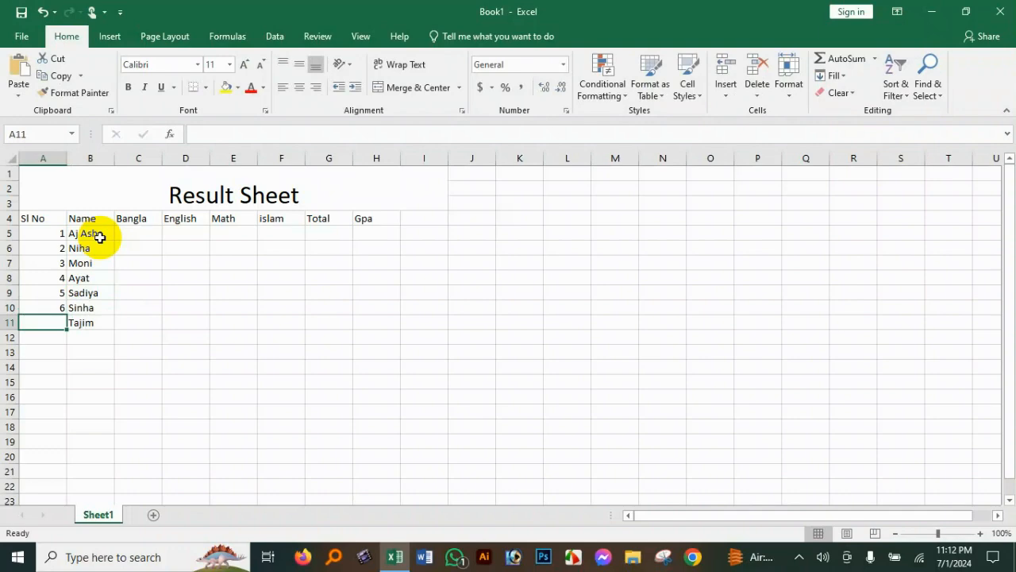
text(7)
key(Right)
- Enter the Bangla marks 86, 45 and 88 for the first three students in C5 to C7
key(Up)
key(Up)
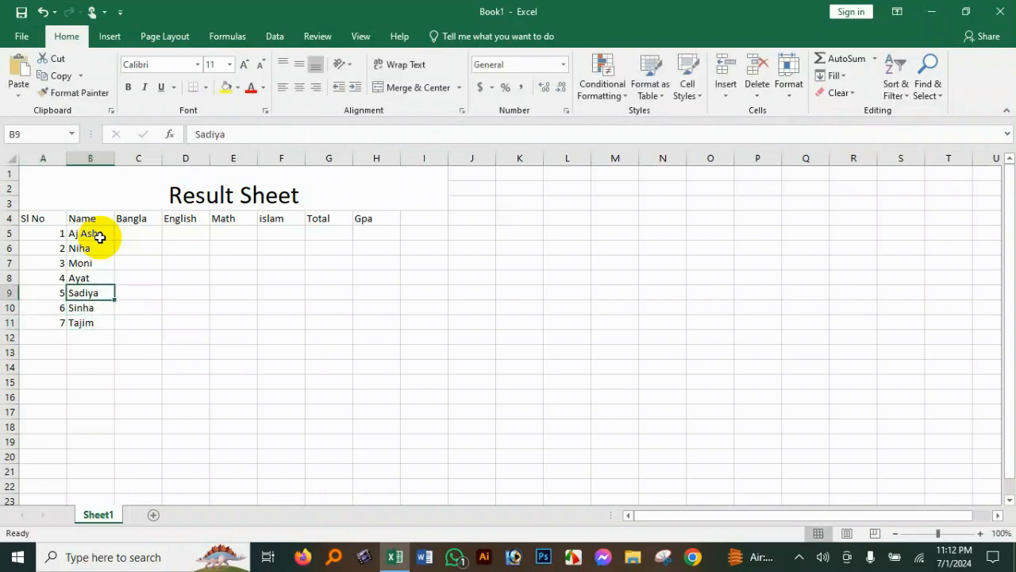
key(Right)
key(Up)
key(Up)
key(Up)
key(Up)
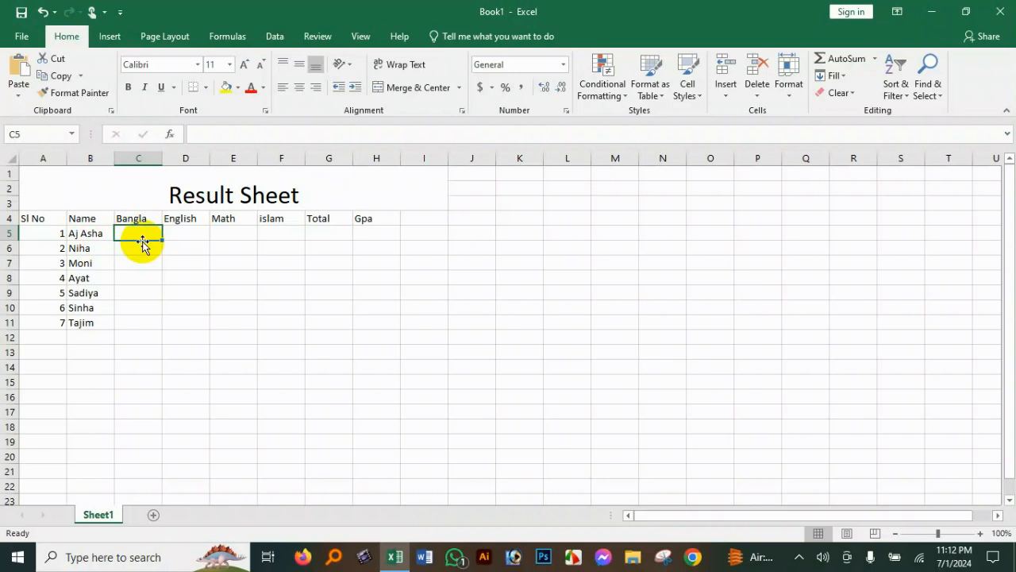
text(8)
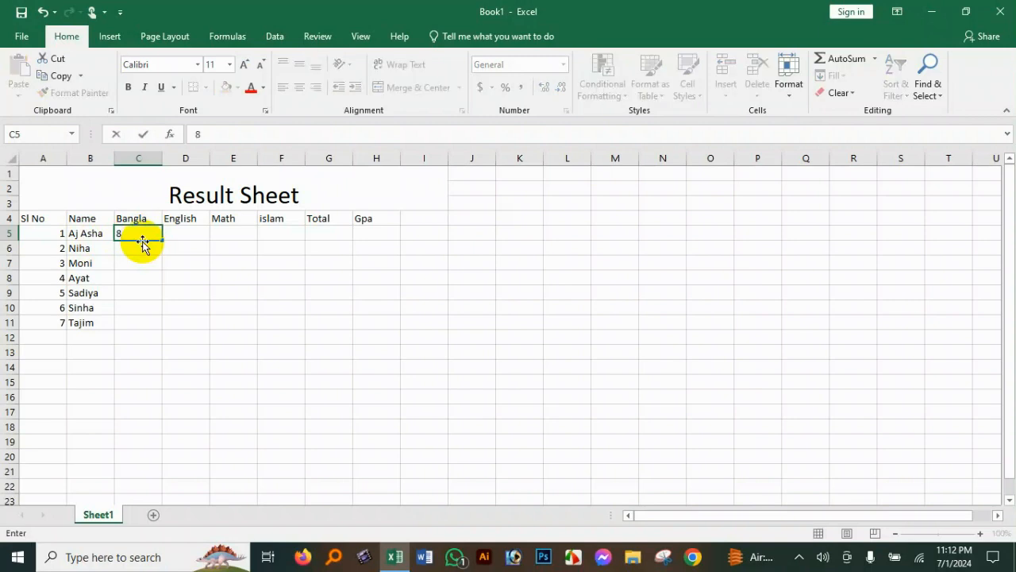
text(6)
key(Return)
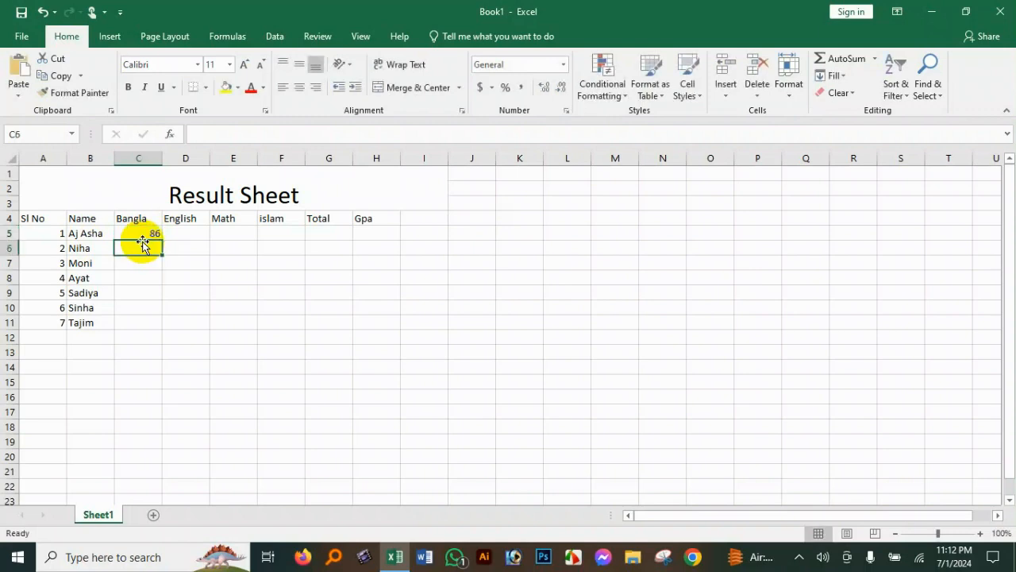
text(45)
key(Return)
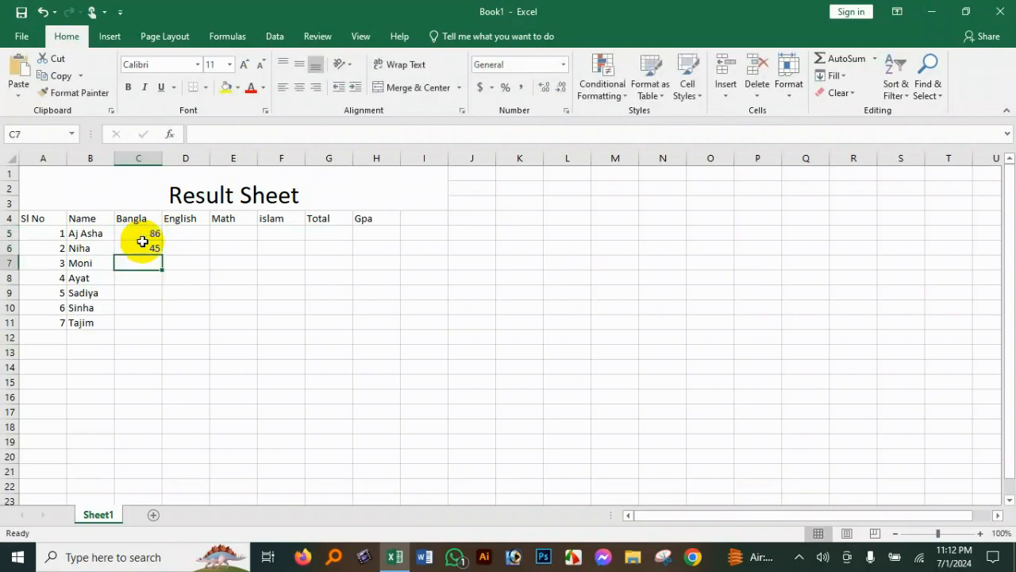
text(88)
key(Return)
- Enter the Bangla marks 45, 64, 77 and 33 for the remaining students in C8 to C11
text(4)
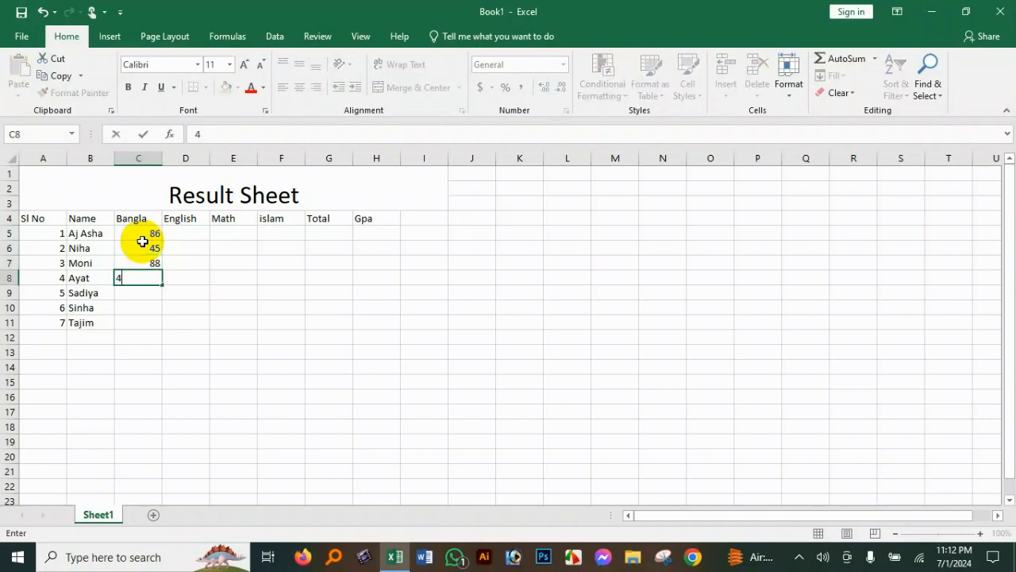
text(5)
key(Return)
text(6)
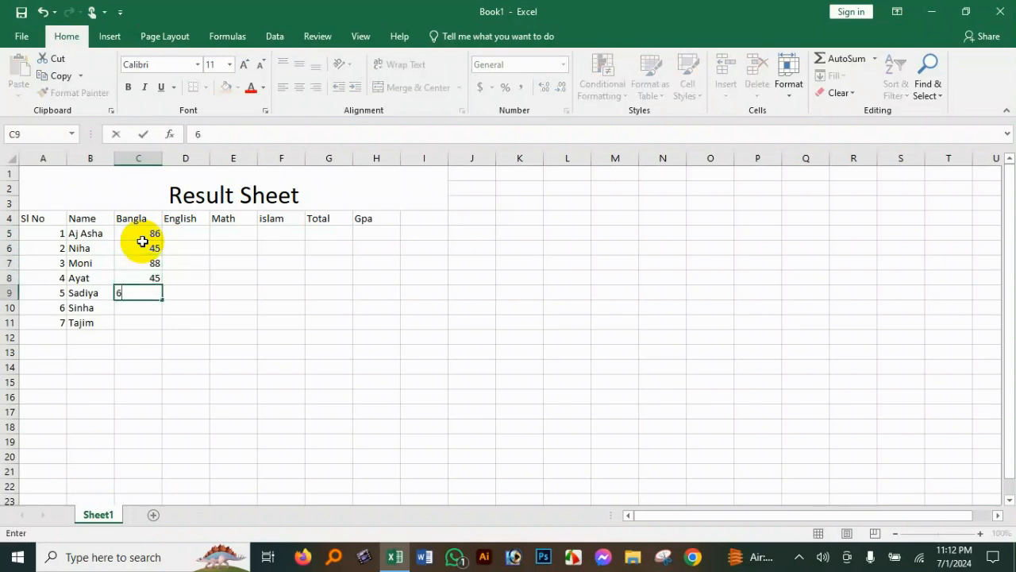
text(4)
key(Return)
text(77)
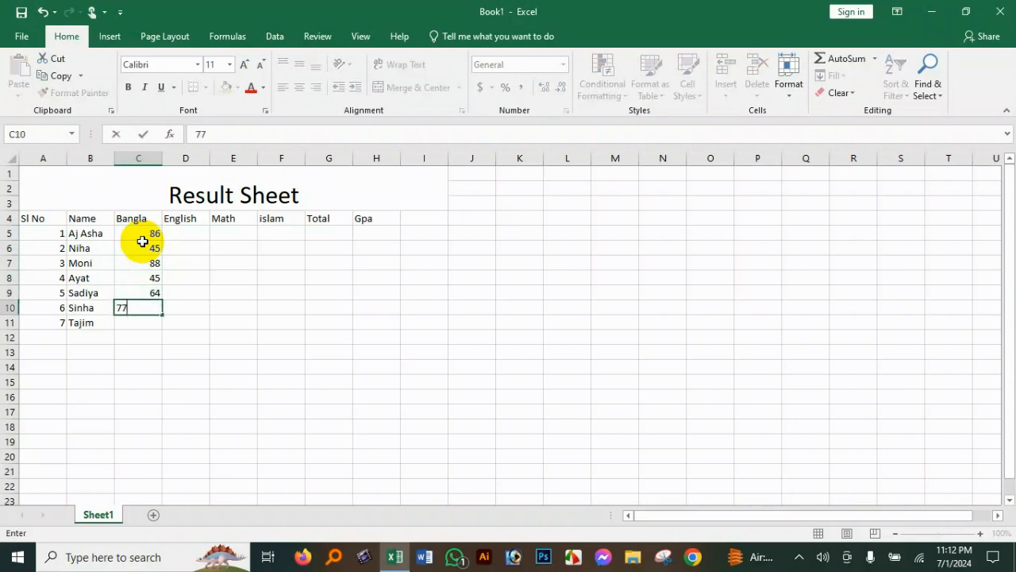
key(Return)
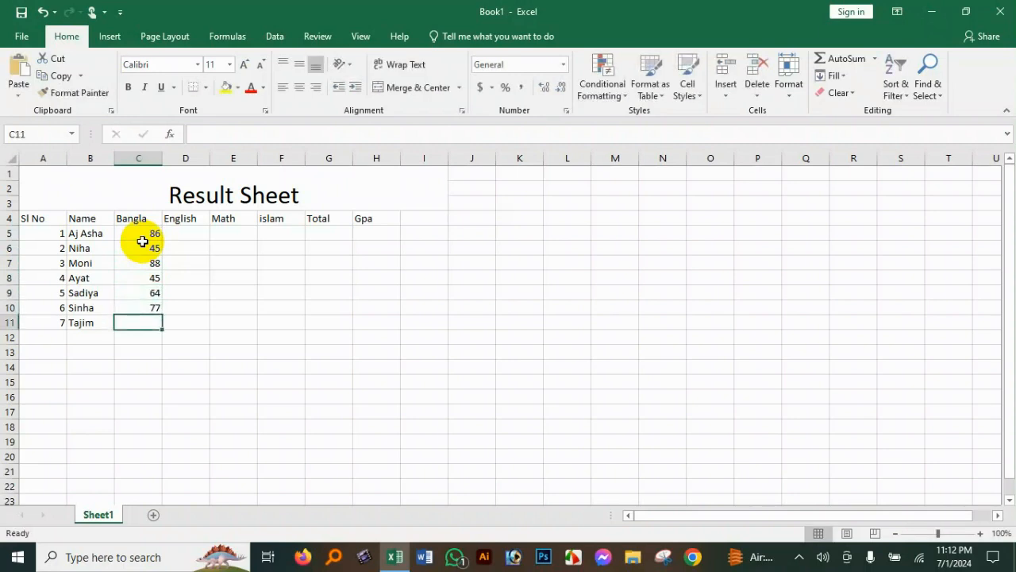
text(33)
key(Tab)
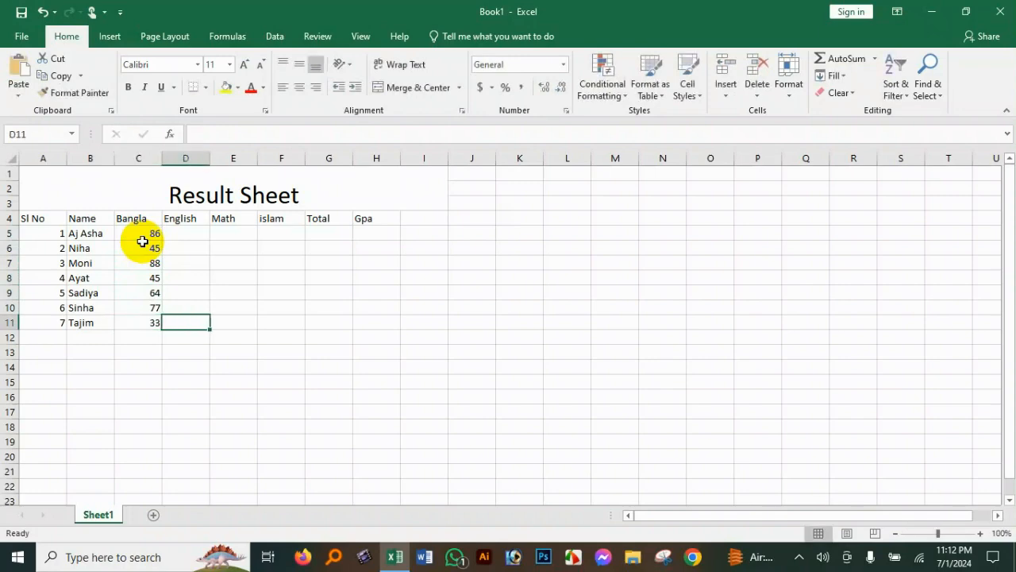
- Enter the English marks 77, 55 and 66 for the first three students in D5 to D7
key(Up)
key(Up)
key(Up)
key(Up)
key(Up)
key(Up)
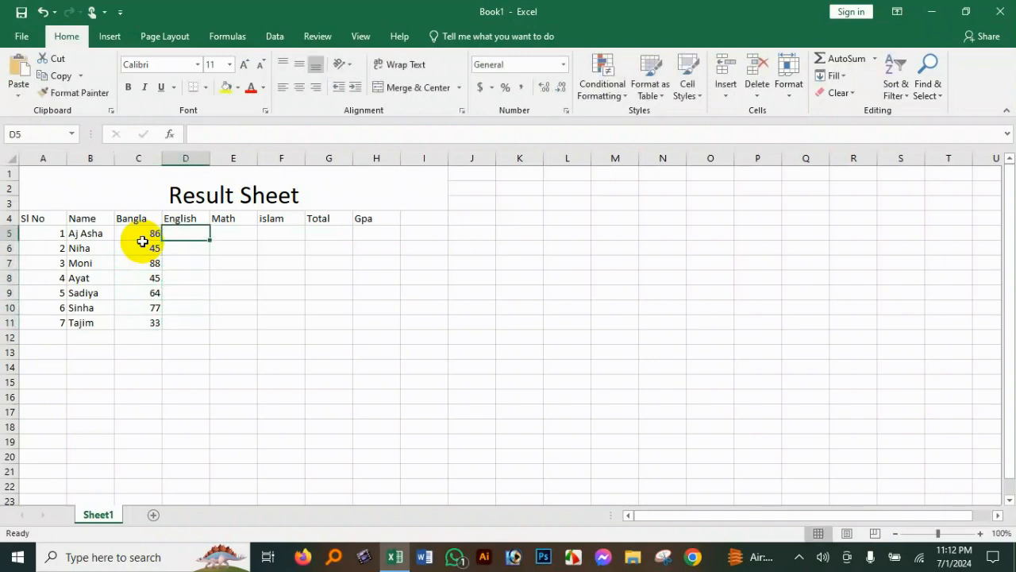
text(77)
key(Return)
text(55)
key(Return)
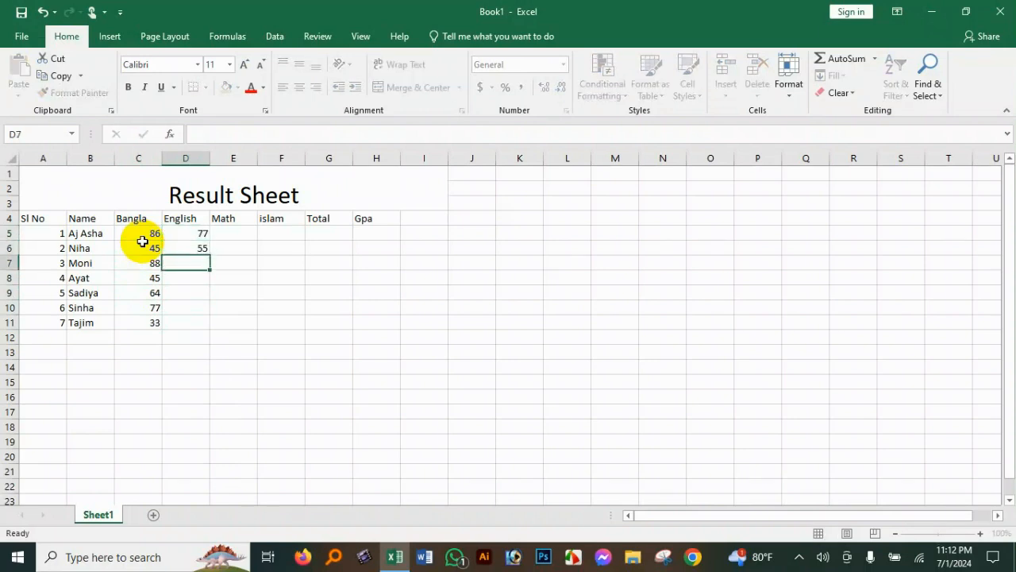
text(66)
key(Return)
- Enter the English marks 99, 77, 22 and 55 for the remaining students in D8 to D11
text(99)
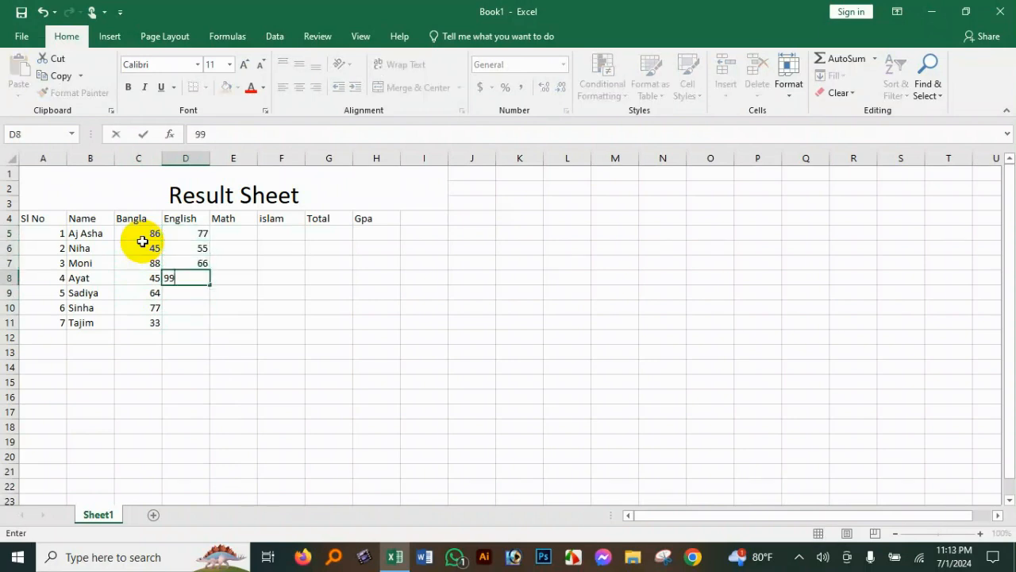
key(Return)
text(77)
key(Return)
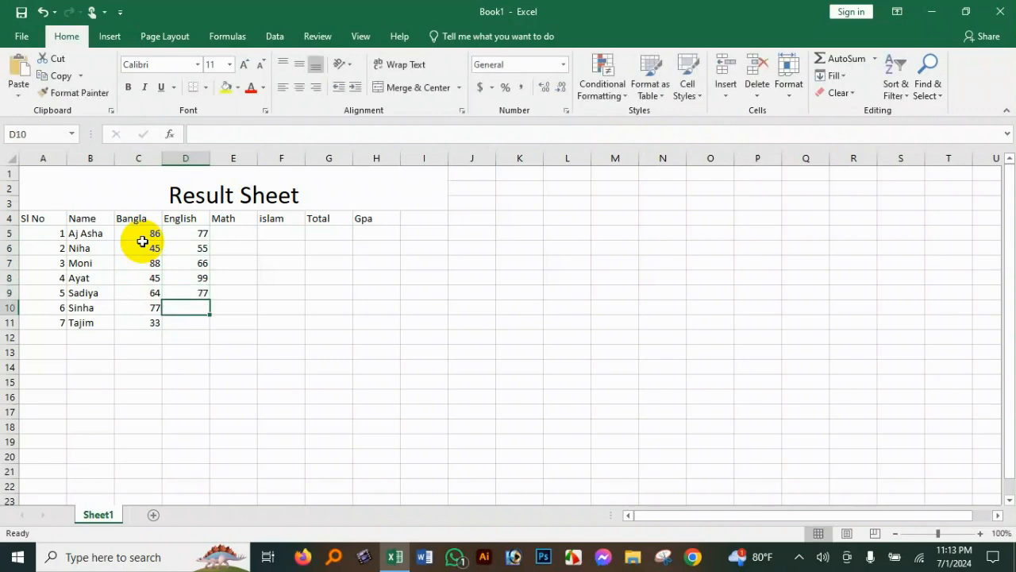
text(22)
key(Return)
text(33)
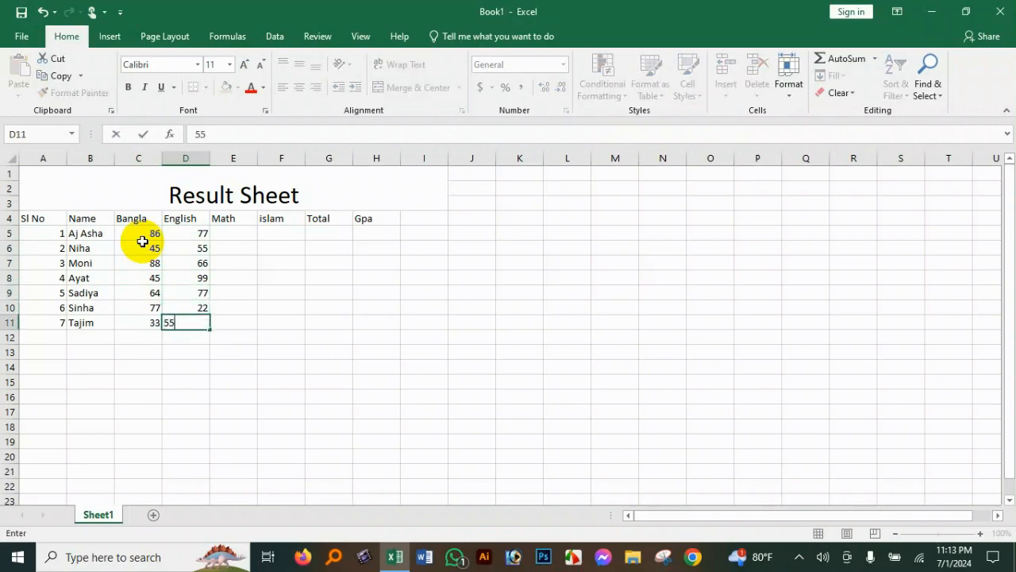
key(Return)
- Enter the Math marks 87, 95 and 26 for the first three students in E5 to E7
key(Right)
key(Up)
key(Up)
key(Up)
key(Up)
key(Up)
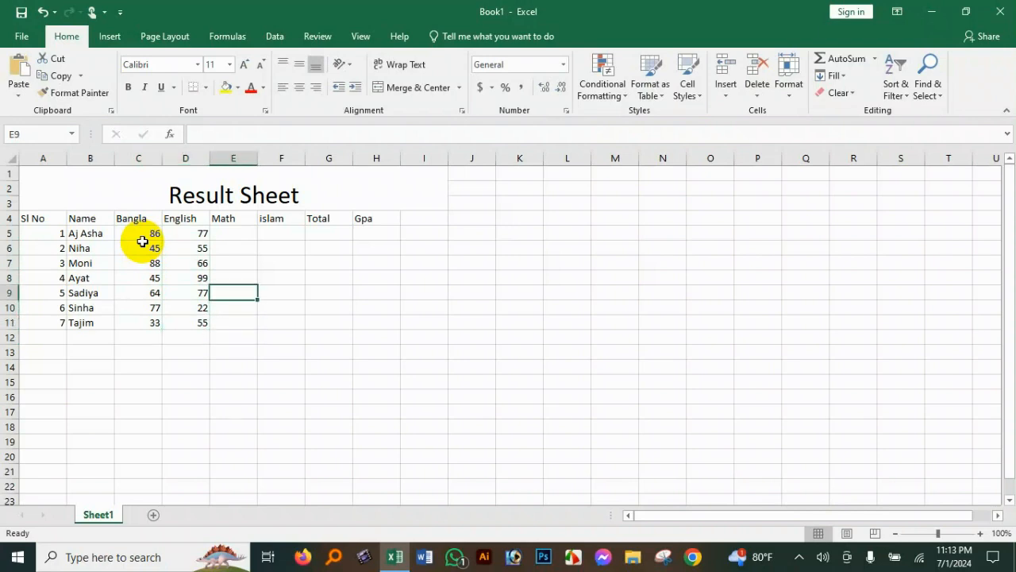
key(Up)
key(Up)
text(87)
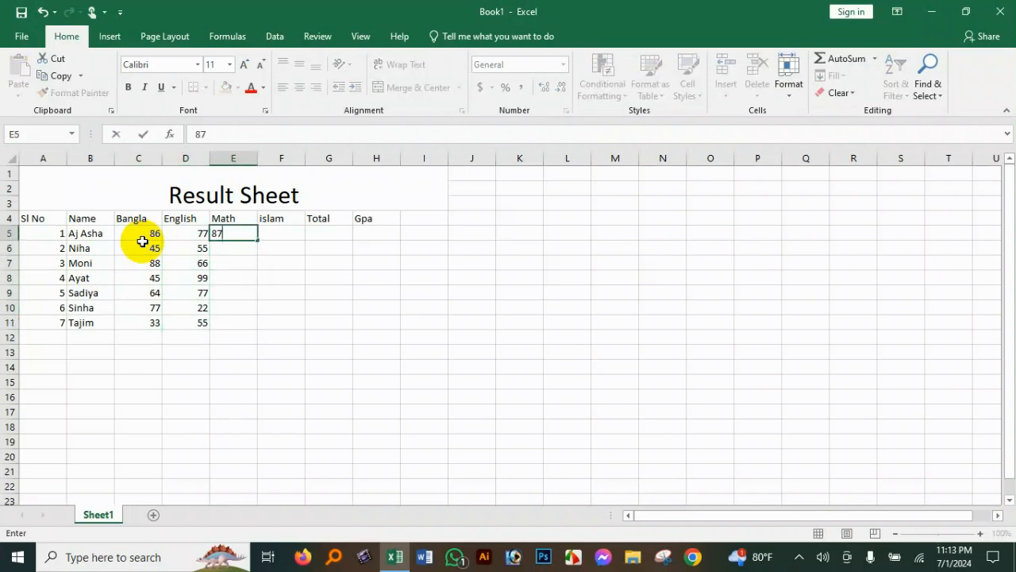
key(Return)
text(959)
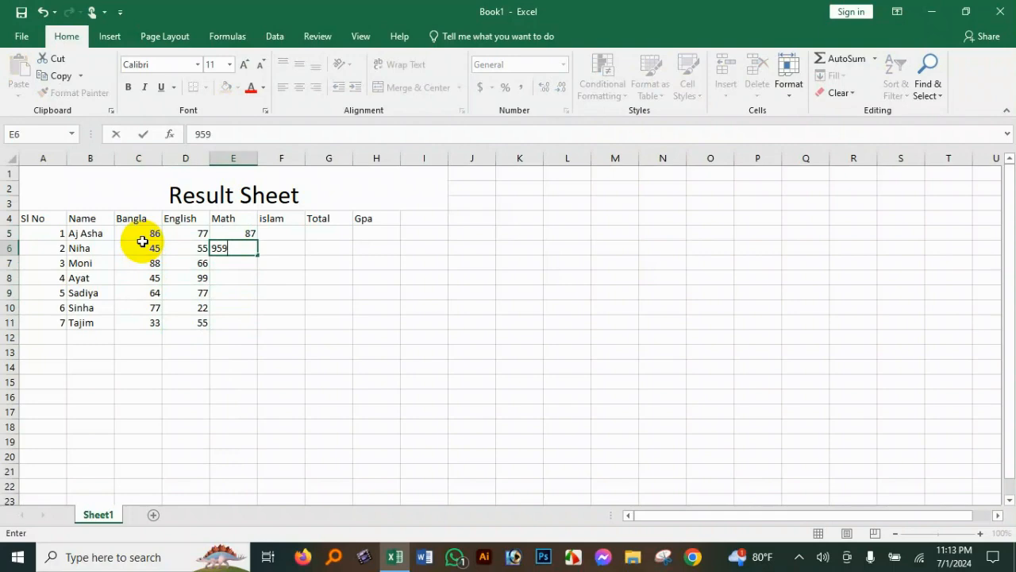
key(BackSpace)
key(Return)
text(26)
key(Return)
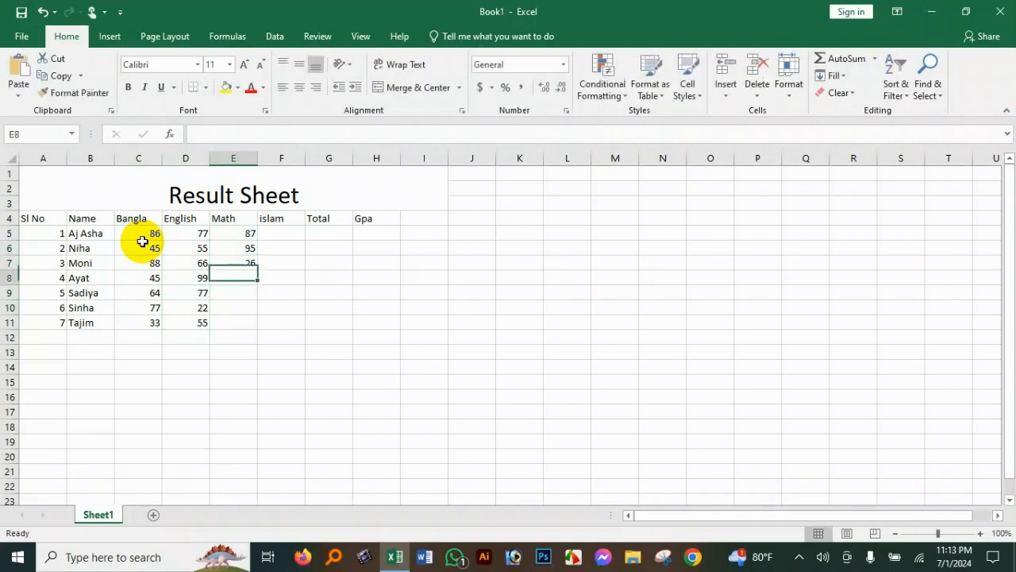
- Enter the Math marks 95, 48, 15 and 32 for the remaining students in E8 to E11
text(95)
key(ctrl+Return)
key(Return)
text(48)
key(Return)
text(15)
key(Return)
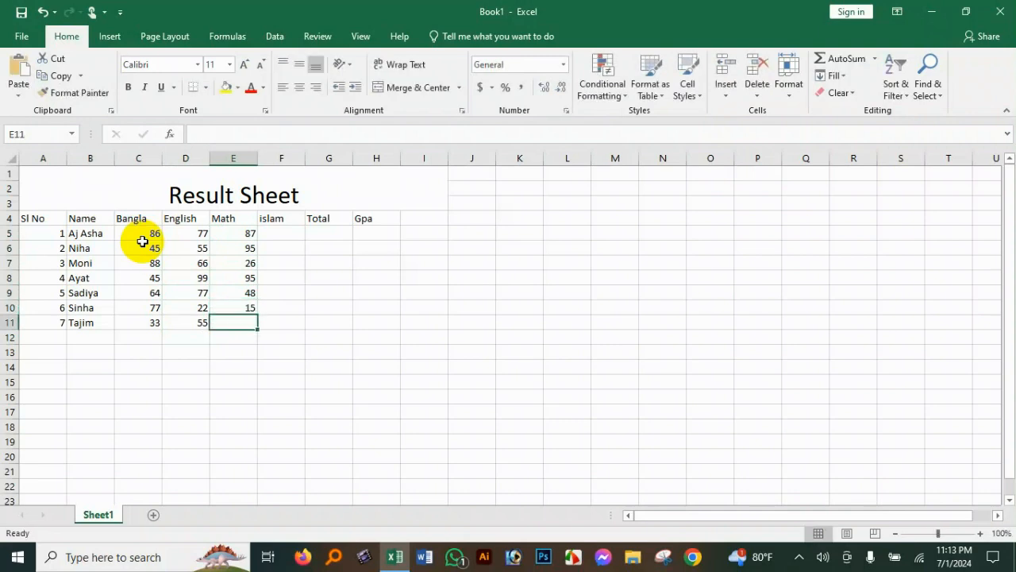
text(32)
key(Tab)
- Enter the islam marks 87, 56, 59 and 26 for the first four students in F5 to F8
key(Up)
key(Up)
key(Up)
key(Up)
key(Up)
key(Up)
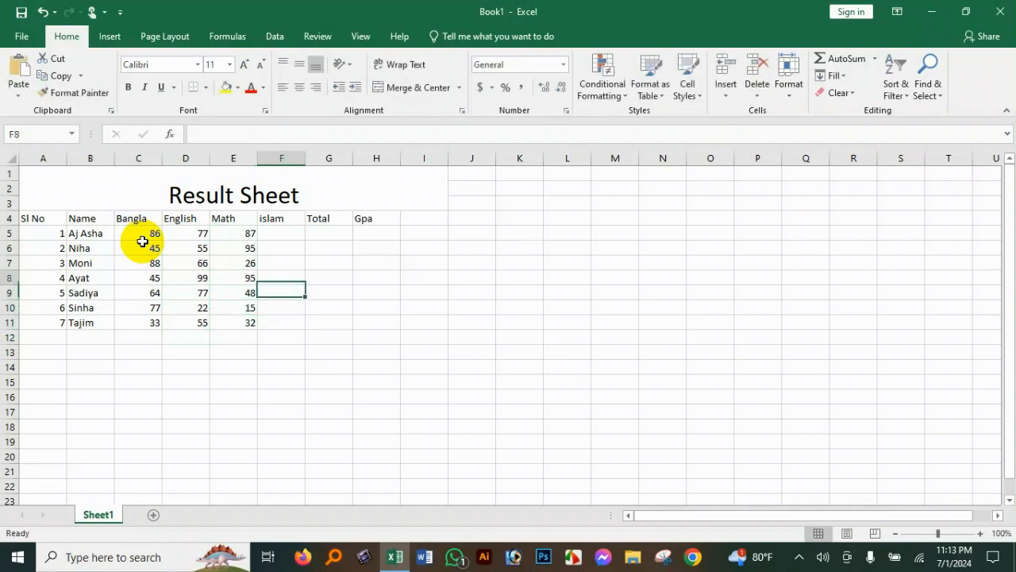
text(87)
key(Return)
text(56)
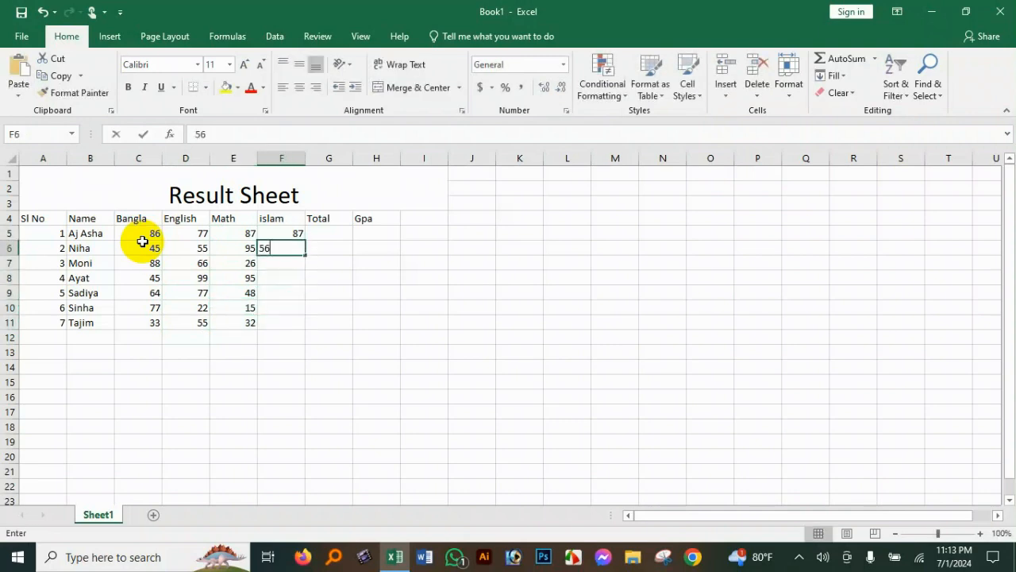
key(Return)
text(59)
key(Return)
text(26)
key(Return)
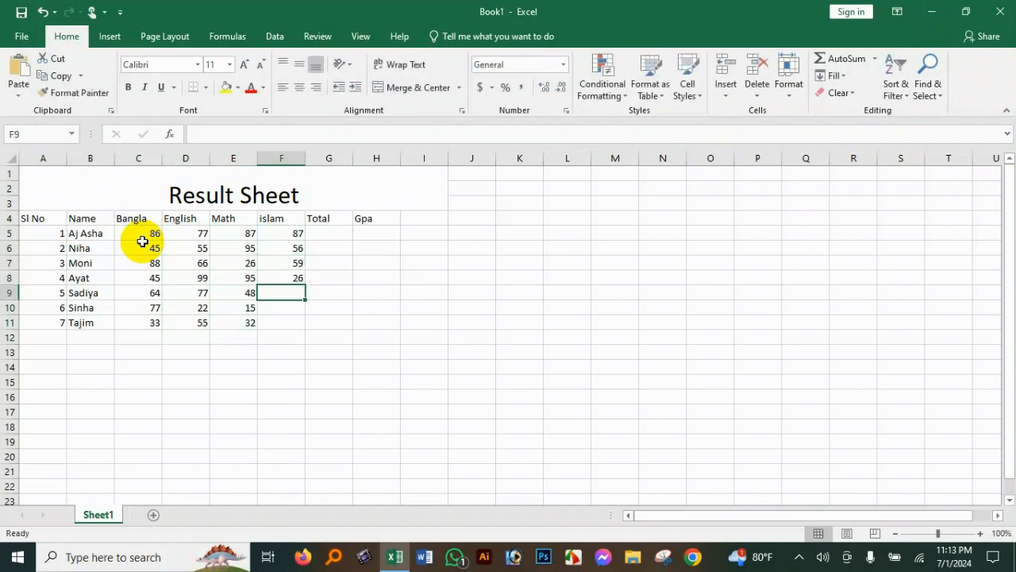
- Enter the islam marks 12, 58 and 56 for the last three students in F9 to F11
text(12)
key(Return)
text(58)
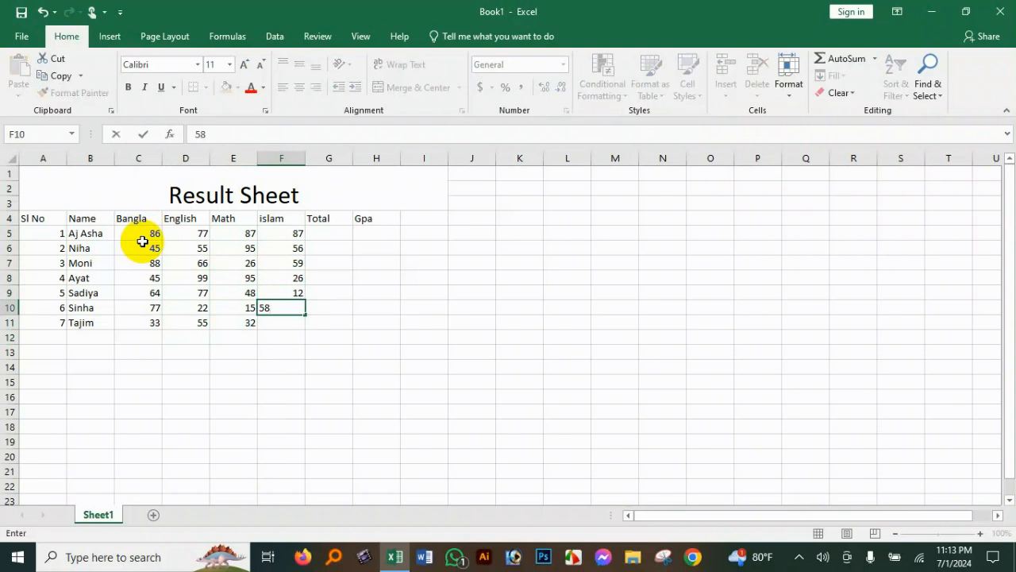
key(Return)
text(56)
key(Tab)
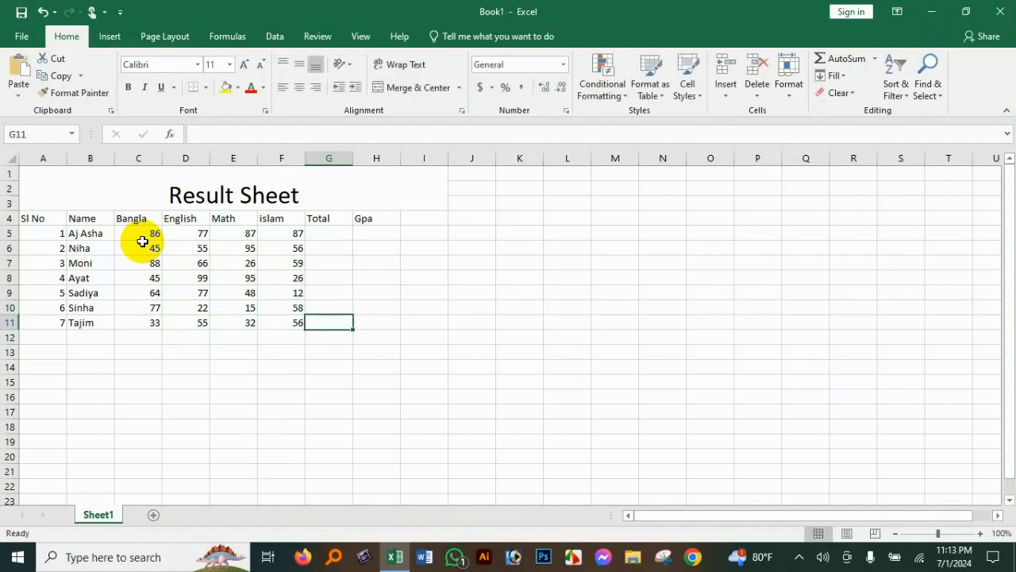
- Enter the formula =sum(C5:F5) in G5 to total the first student's marks
key(Up)
key(Up)
key(Up)
key(Up)
key(Up)
key(Up)
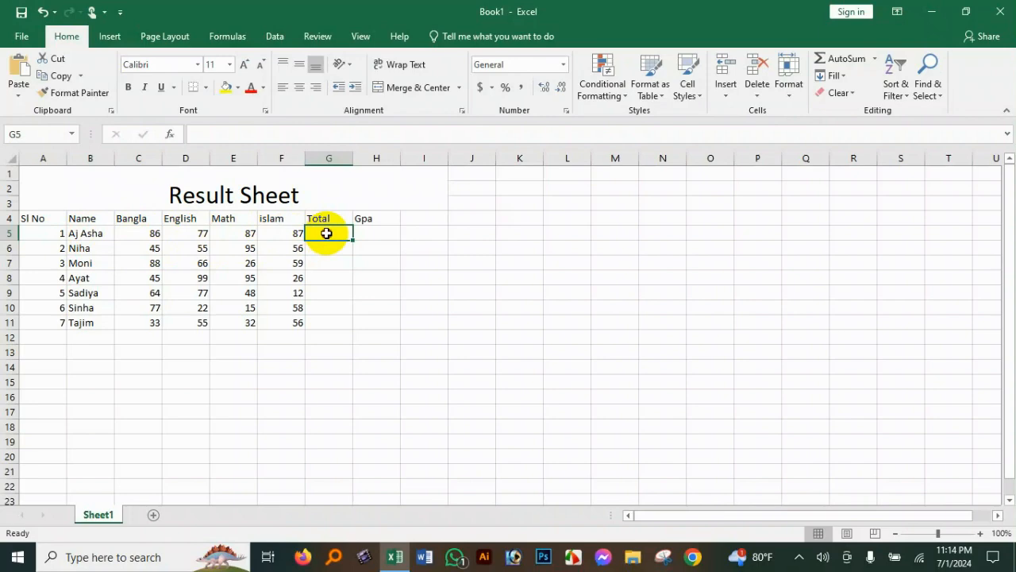
double_click(325, 233)
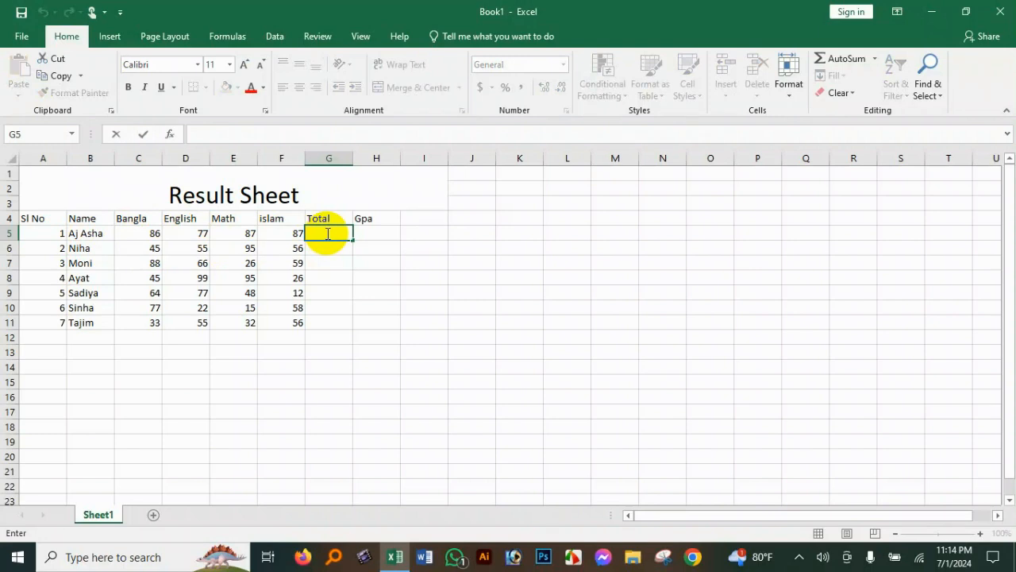
text(=su)
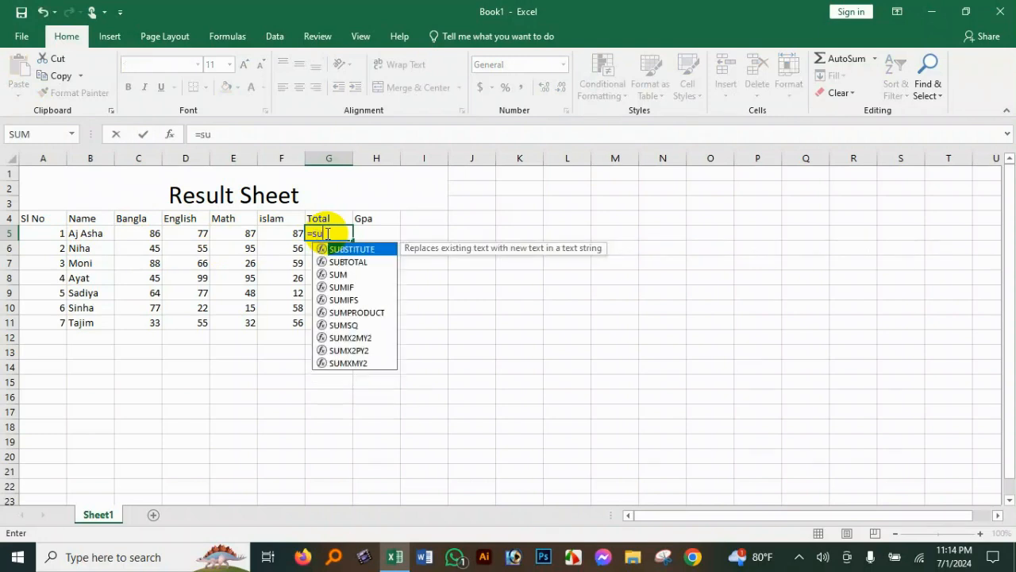
text(m()
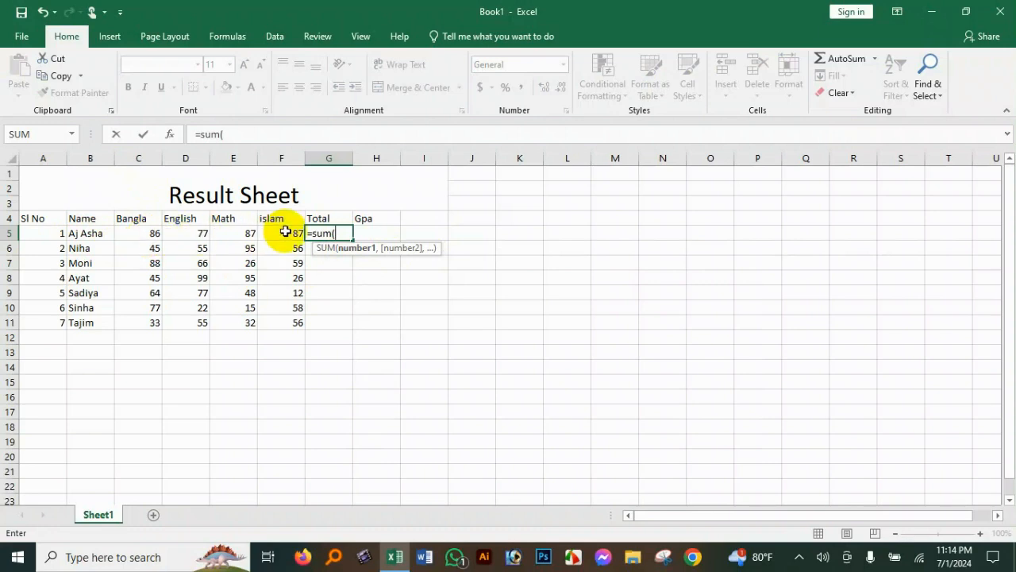
click(149, 237)
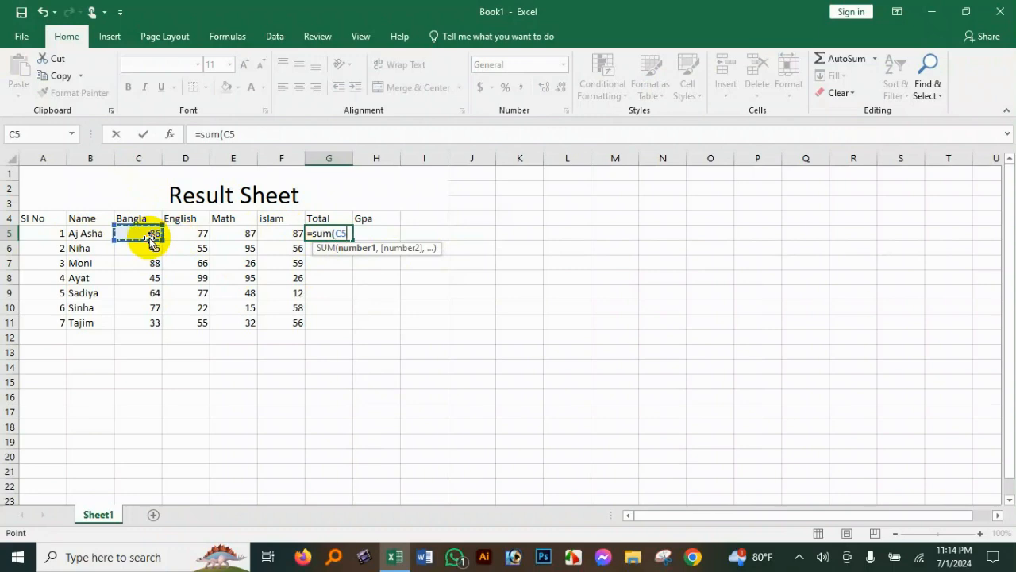
key(F8)
key(BackSpace)
key(BackSpace)
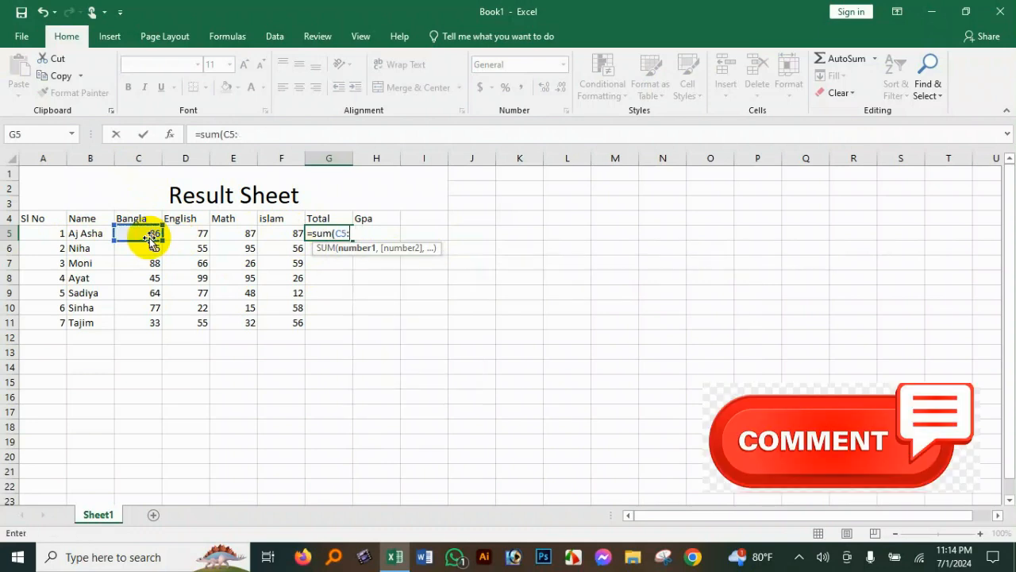
click(278, 235)
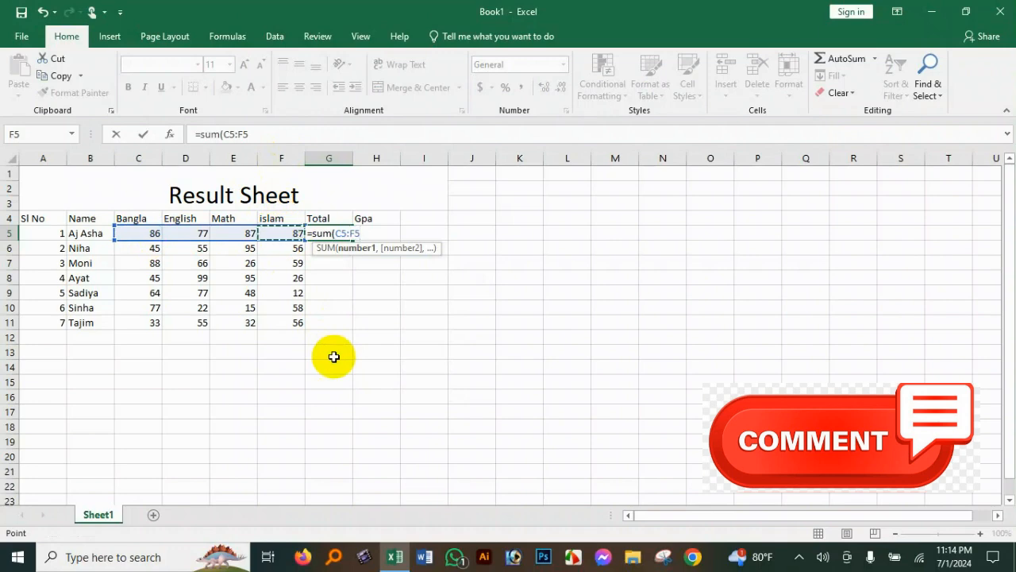
text())
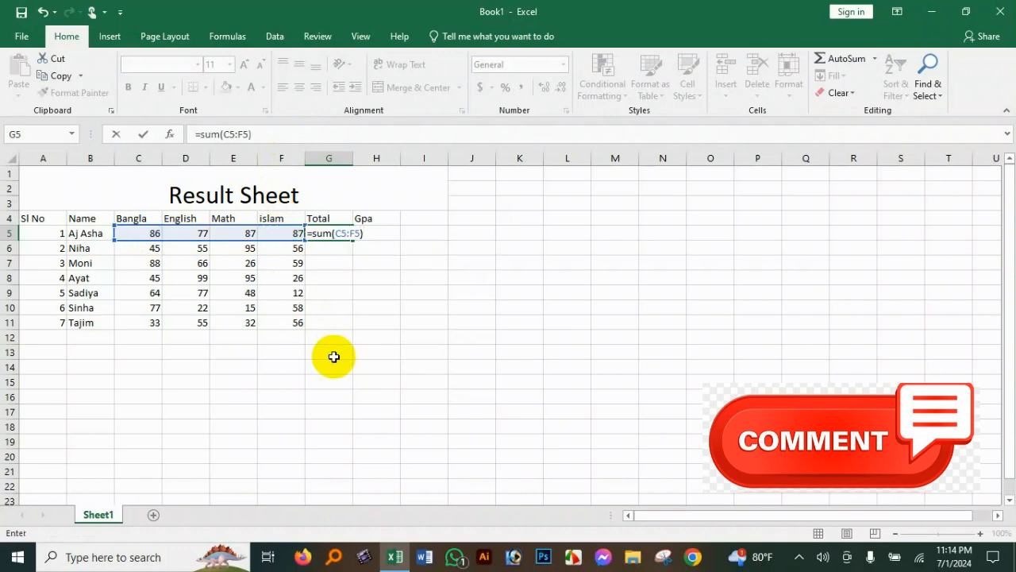
key(Return)
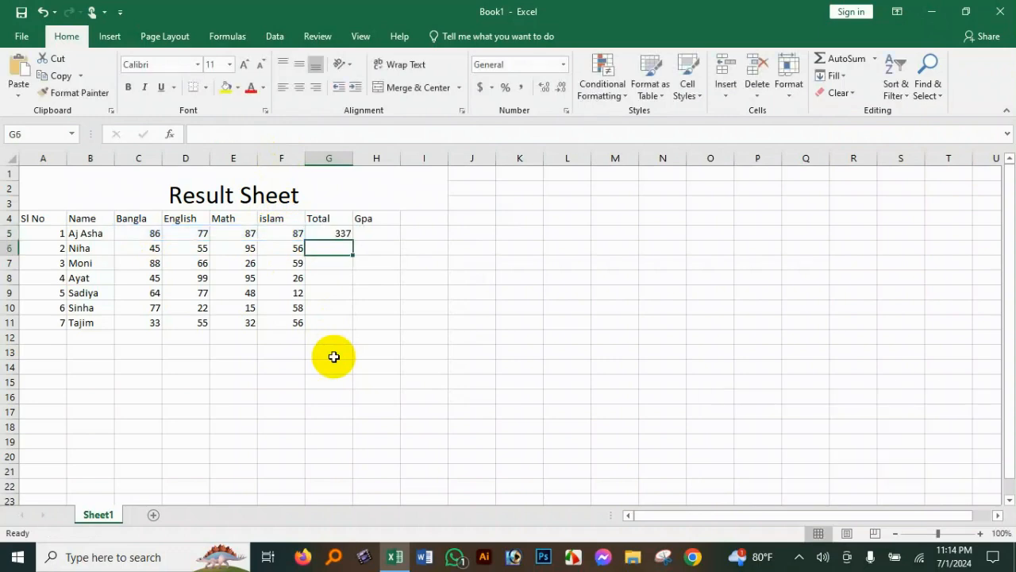
- Fill the Total formula from G5 down through G11 for all the other students
click(341, 230)
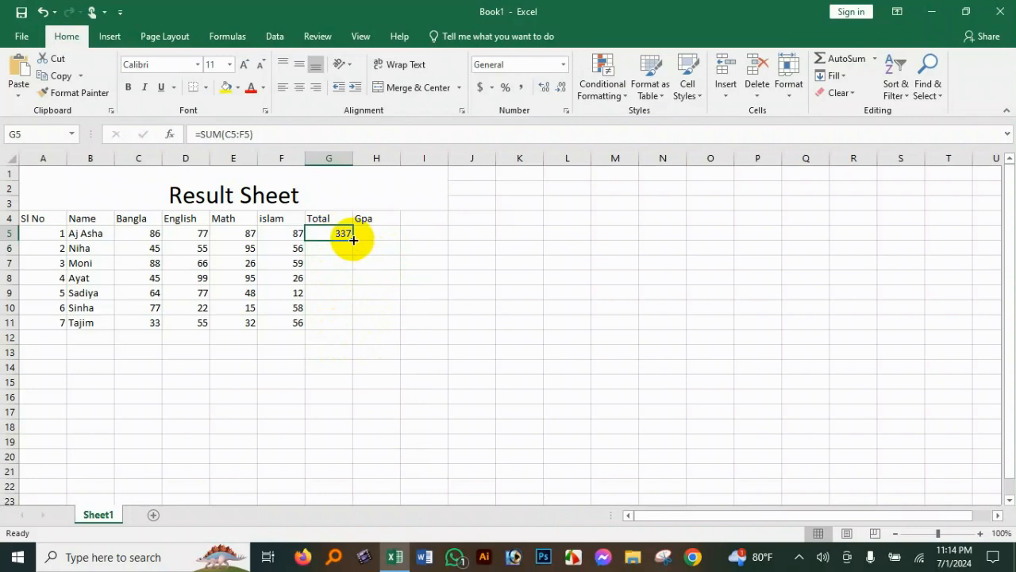
drag(354, 239, 355, 326)
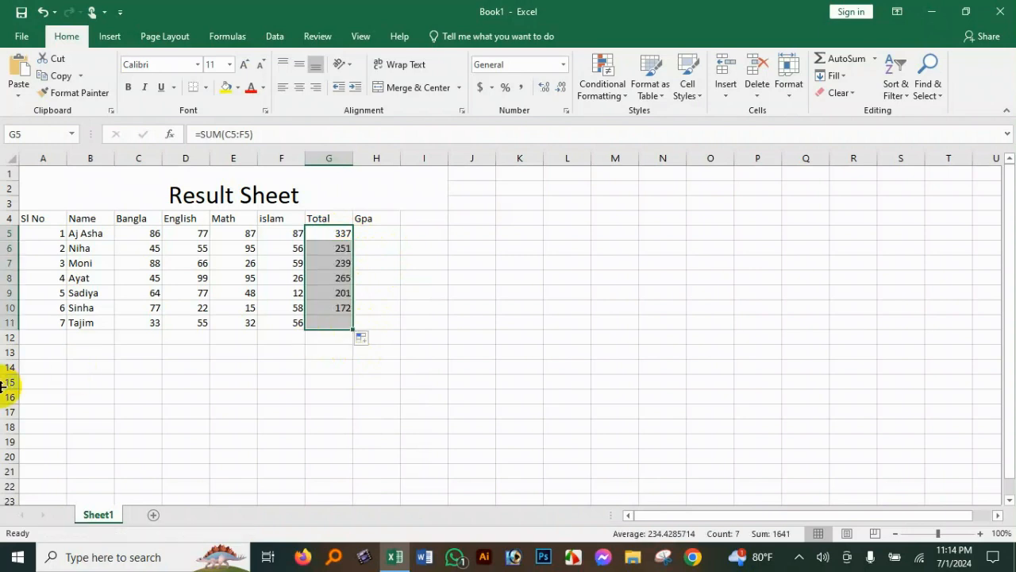
click(371, 232)
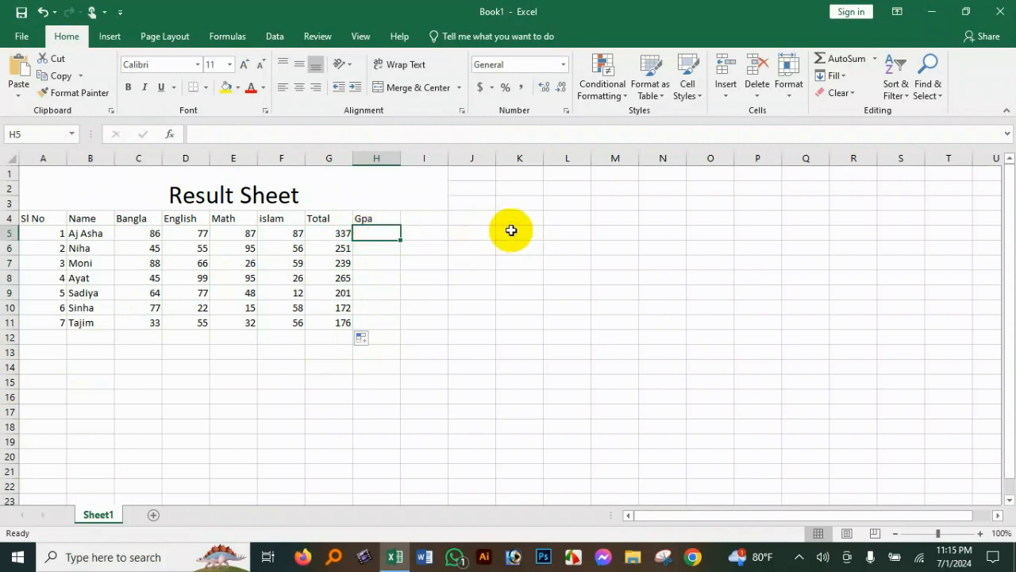
- Merge and center K5:S15, and insert the picture "Result Sheet jpg" from the Excel folder in Desktop > Edit Video Fb > Basic
drag(510, 229, 882, 378)
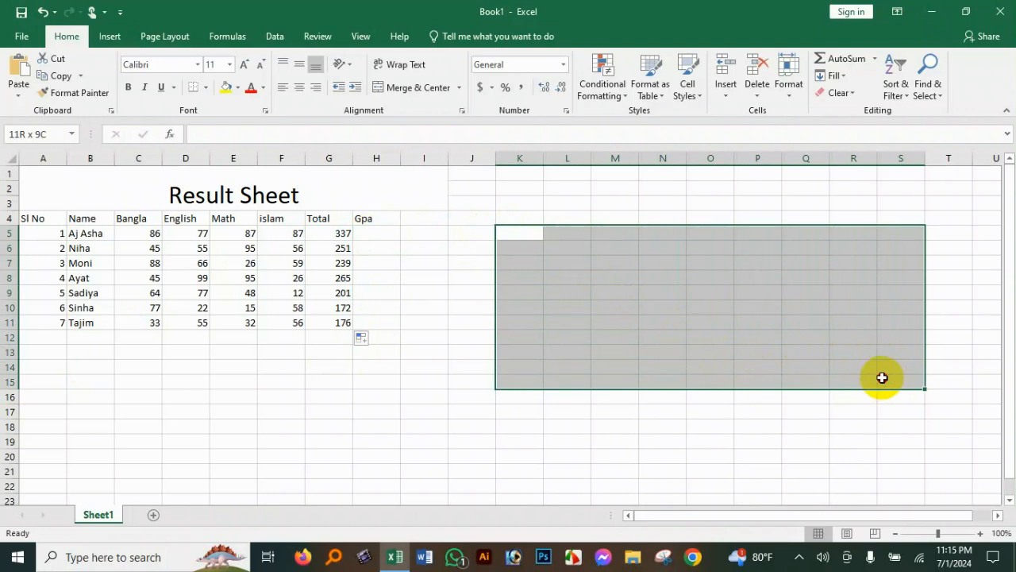
click(384, 86)
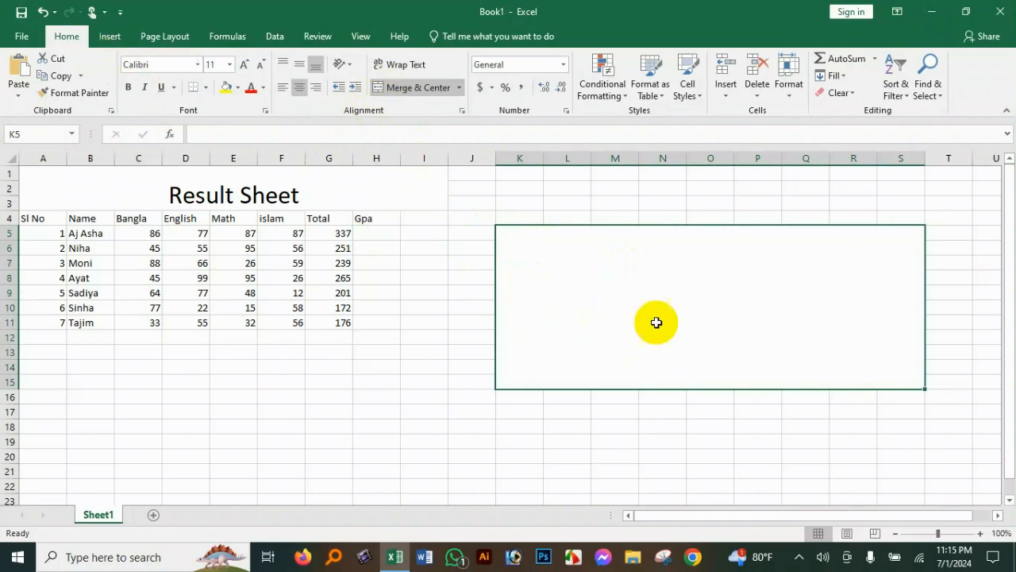
click(110, 37)
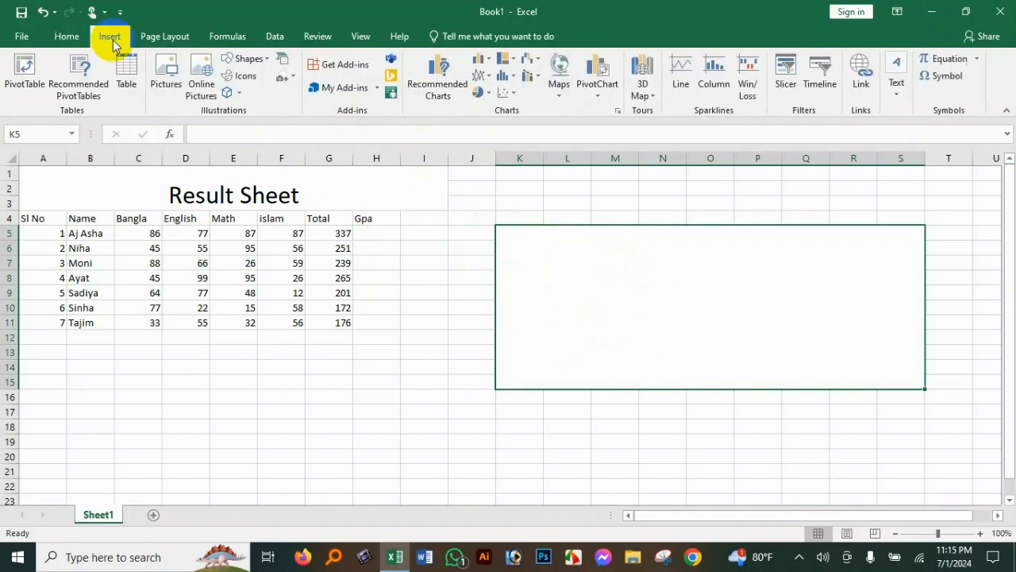
click(163, 83)
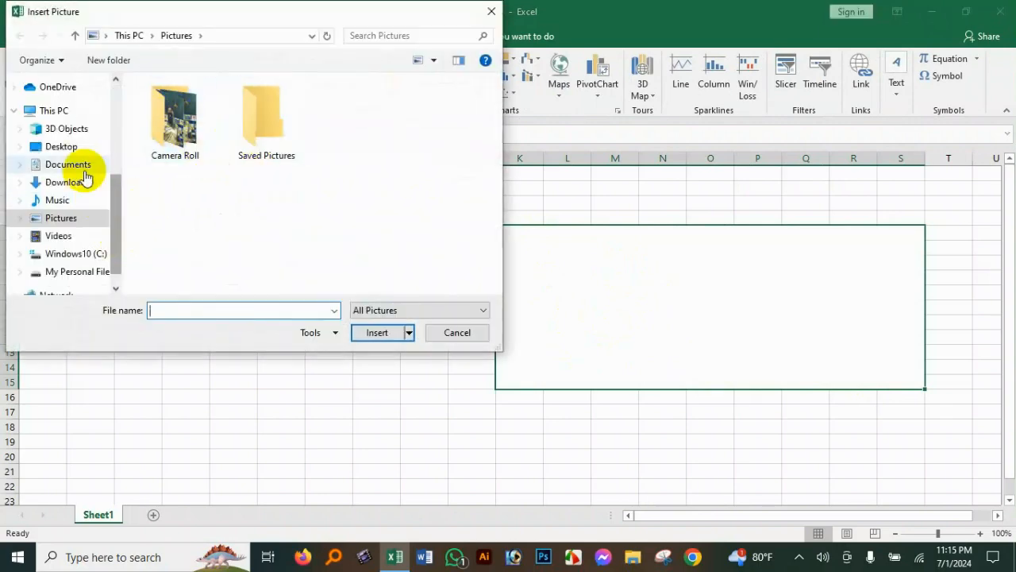
click(61, 146)
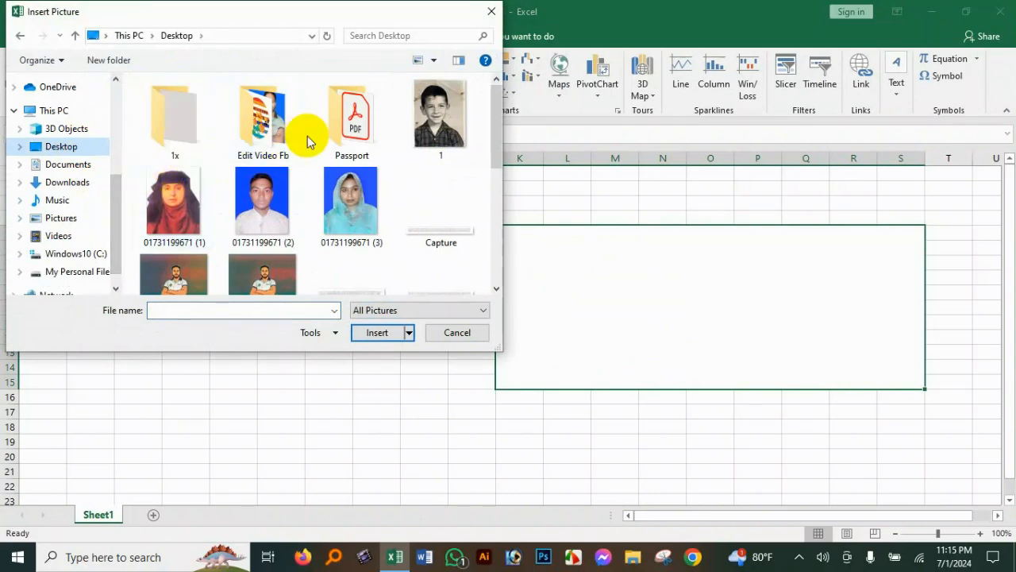
click(272, 141)
double_click(272, 142)
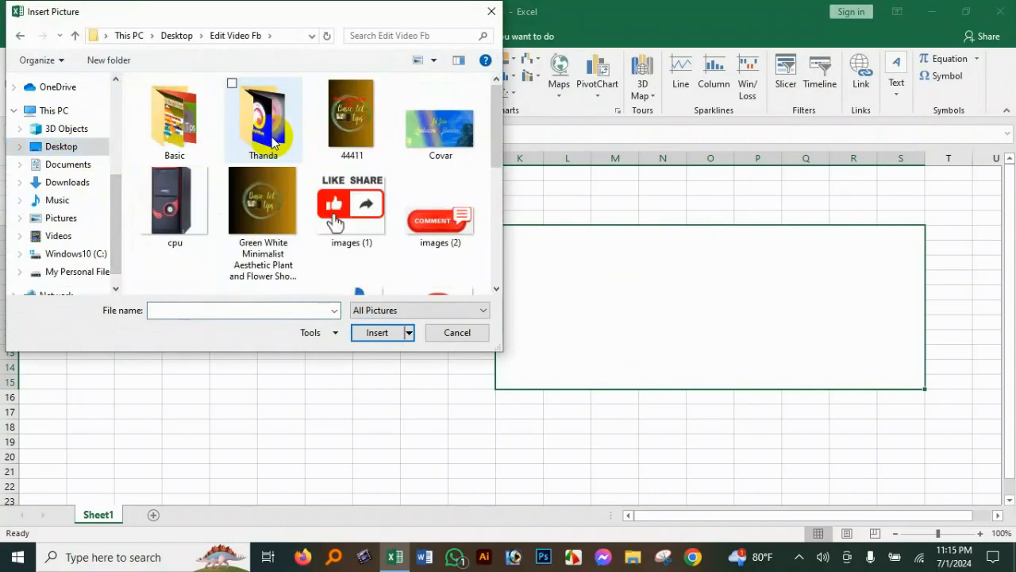
double_click(188, 139)
double_click(183, 135)
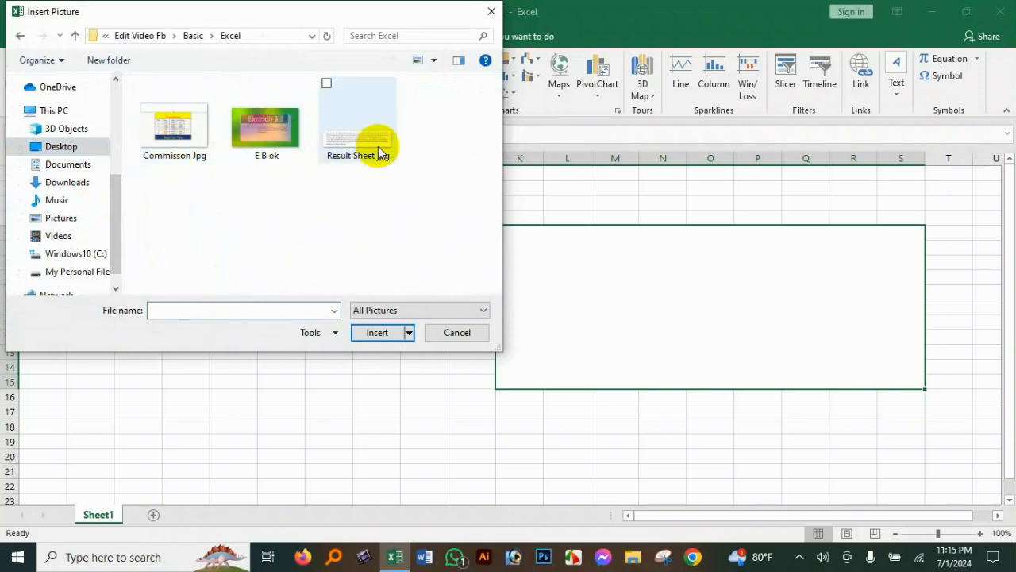
click(360, 148)
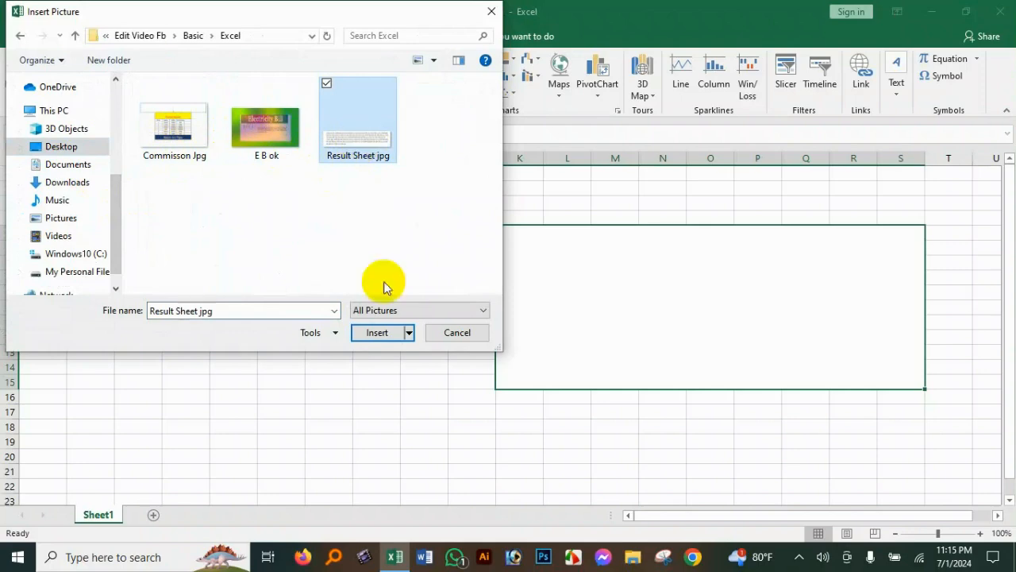
click(379, 334)
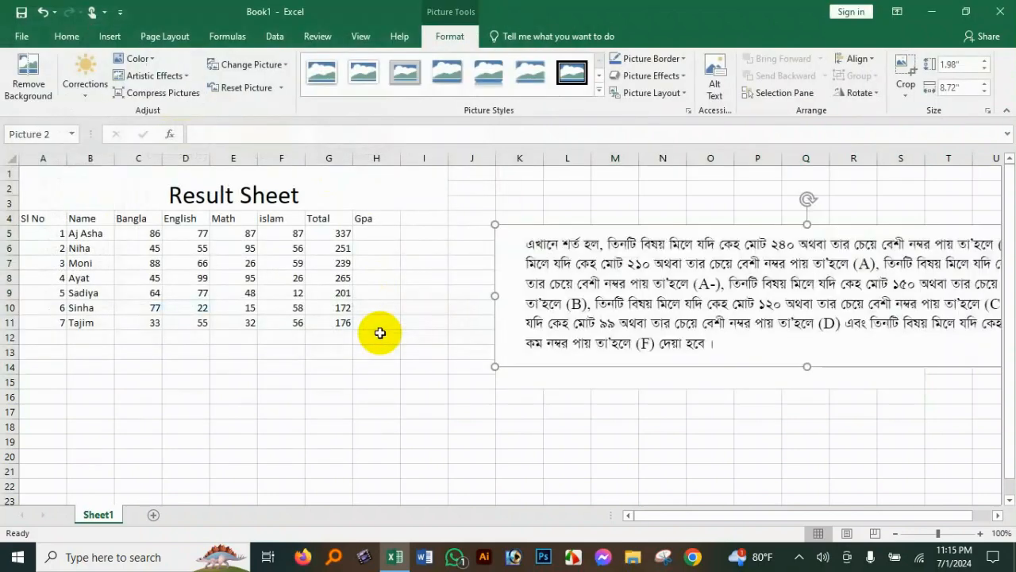
- Enlarge the grading-conditions picture slightly and place it directly below the student table, starting at row 12, leaving it deselected
drag(717, 236, 635, 232)
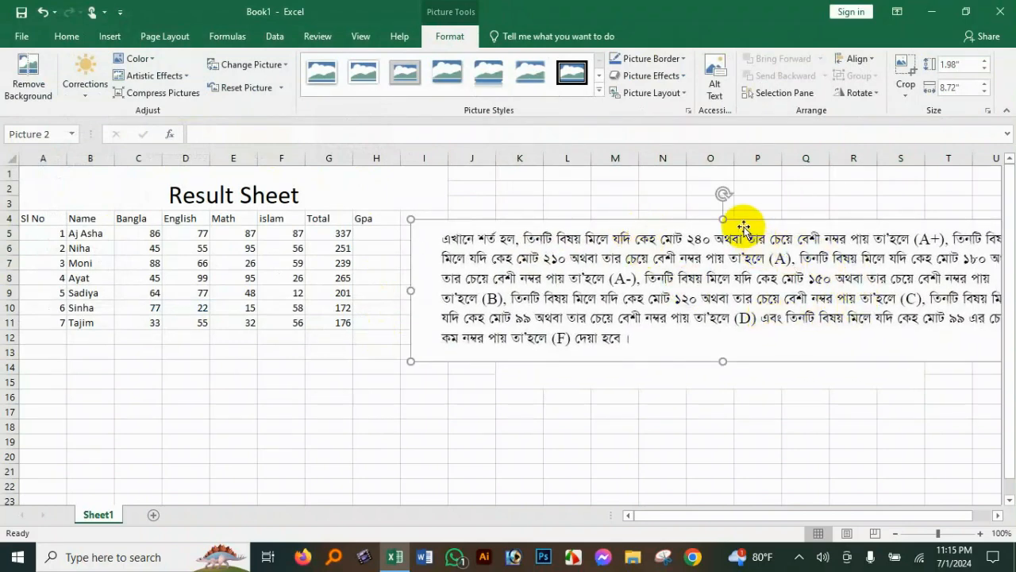
drag(743, 229, 707, 228)
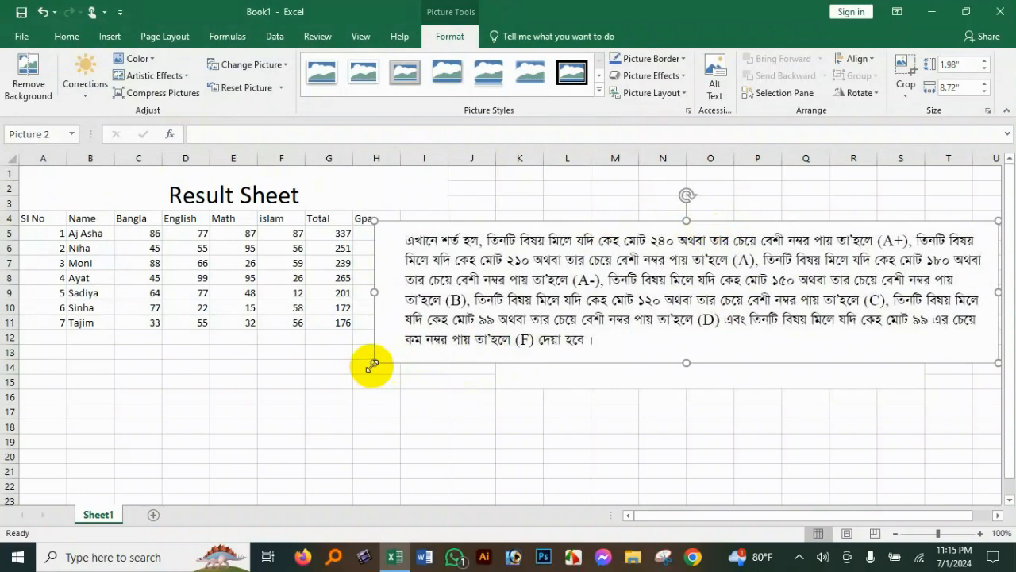
drag(411, 362, 558, 408)
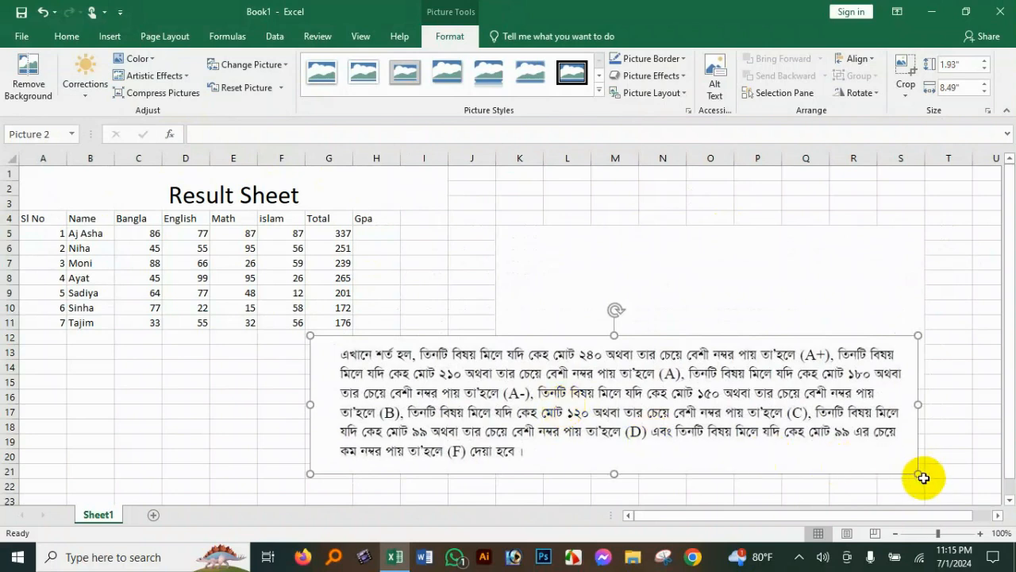
drag(918, 474, 949, 487)
drag(858, 432, 556, 431)
drag(386, 430, 378, 430)
click(641, 297)
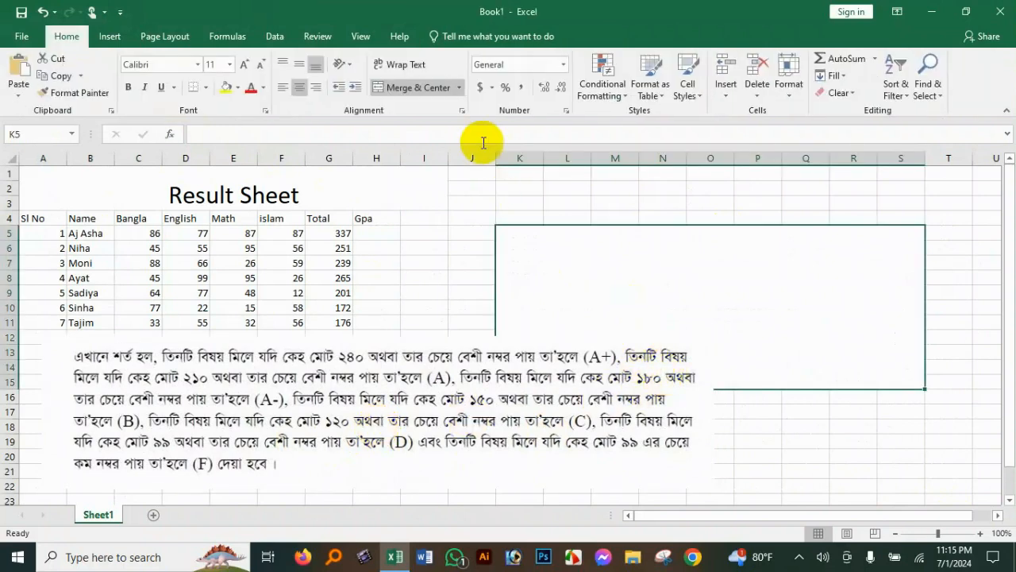
- Unmerge the cells K5:S15 and shift the grading-conditions picture slightly left and down, below the student table
click(389, 87)
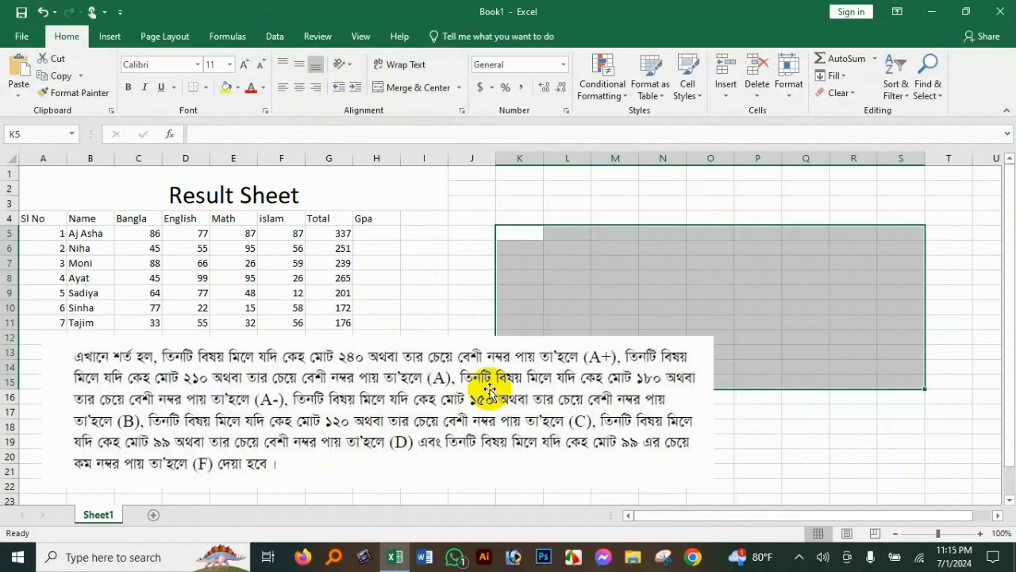
click(567, 204)
click(469, 371)
drag(468, 371, 395, 376)
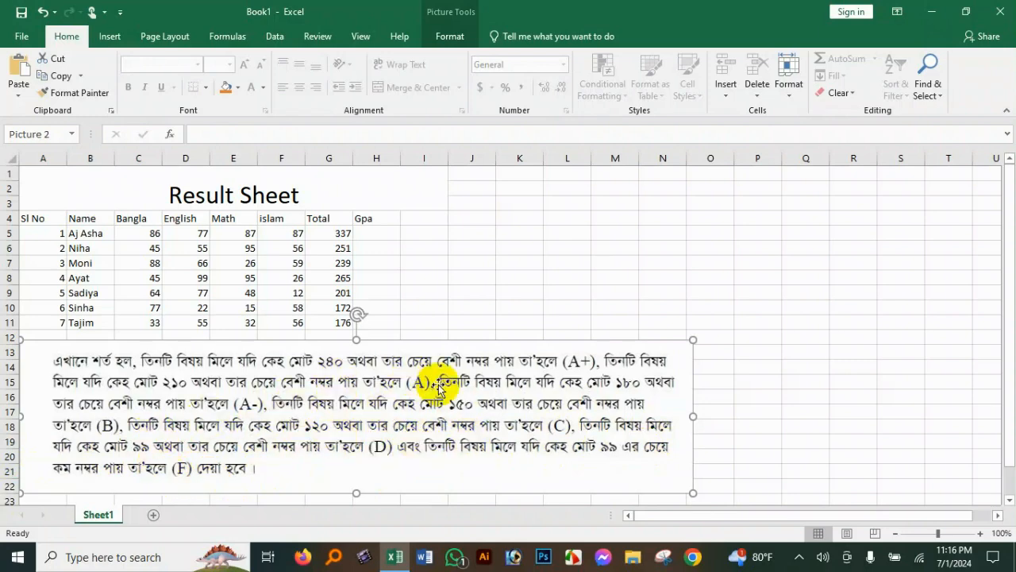
- Begin the Gpa formula in H5 with the first condition =if(G5>=240,"A+", referring to the first student's total
click(373, 232)
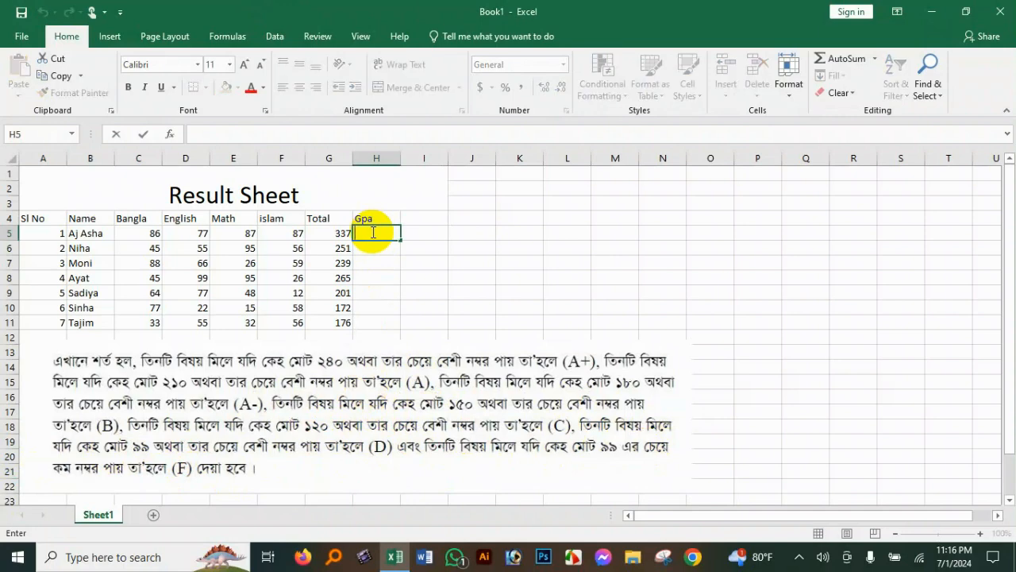
text(=)
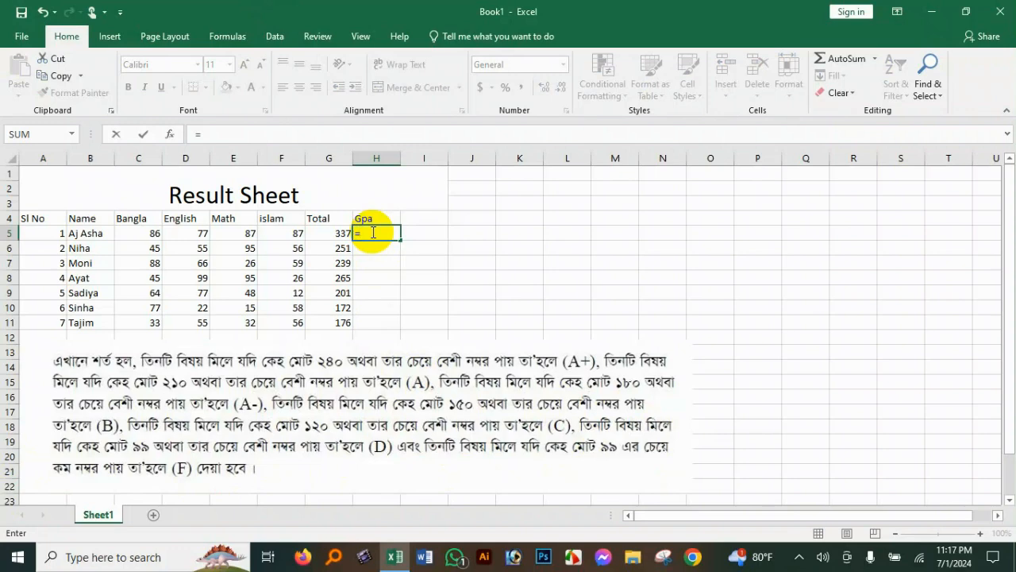
text(if)
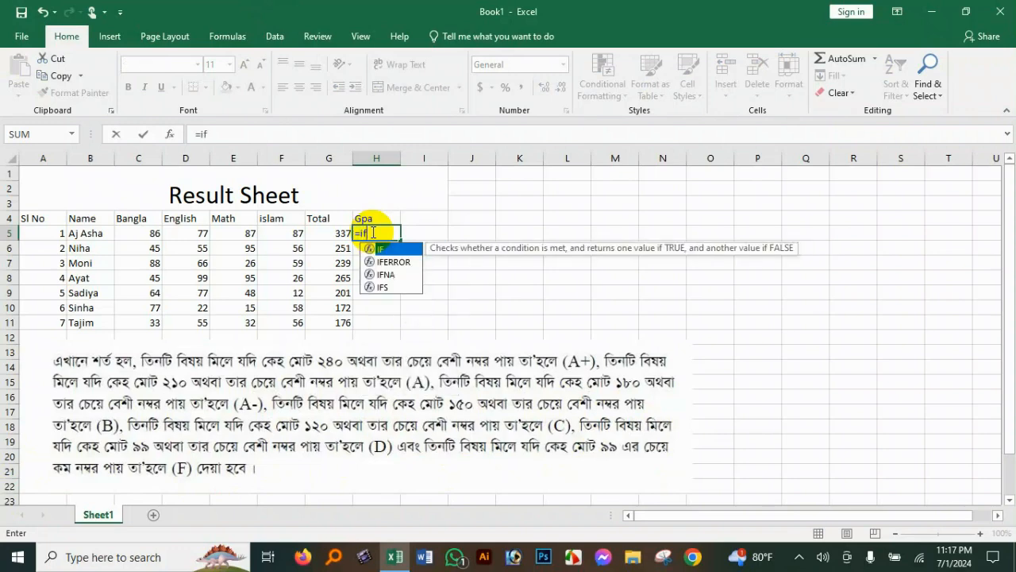
text(()
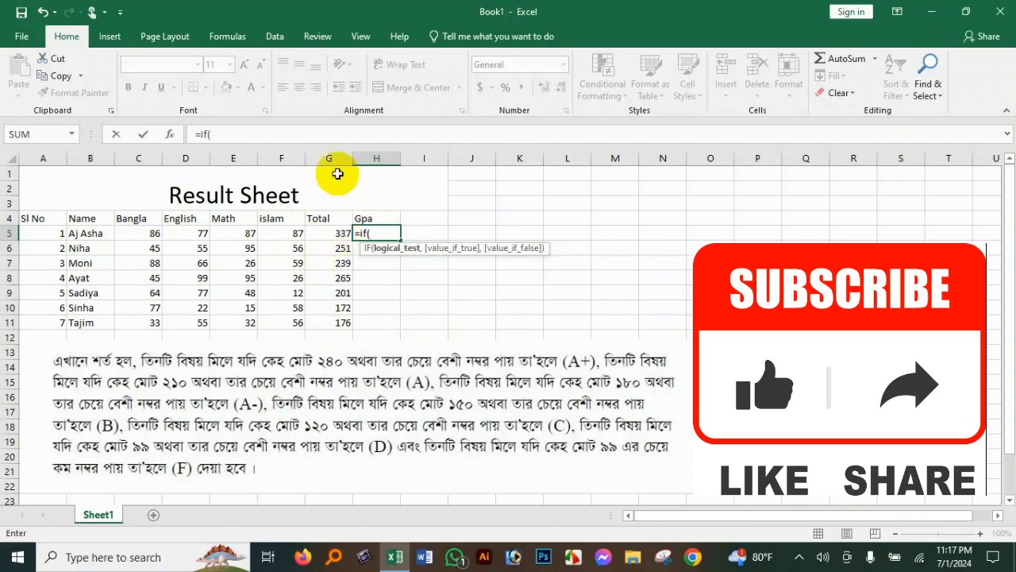
click(333, 234)
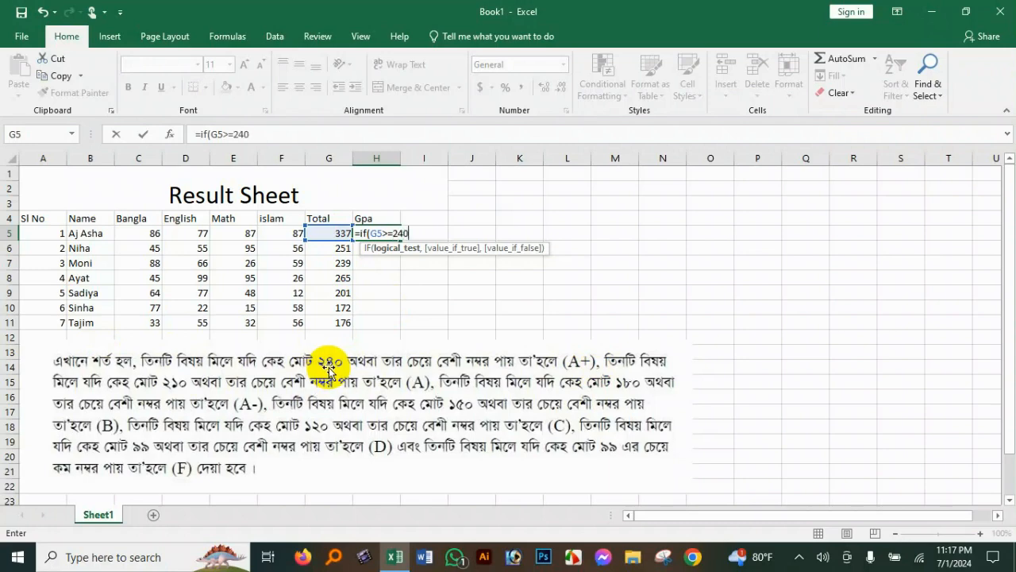
text(,"A+)
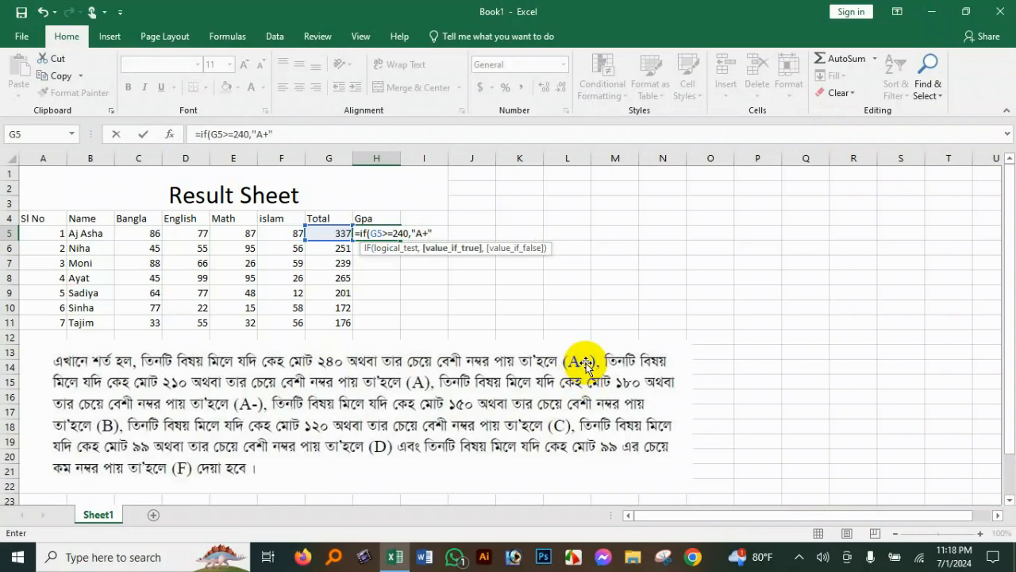
text(,)
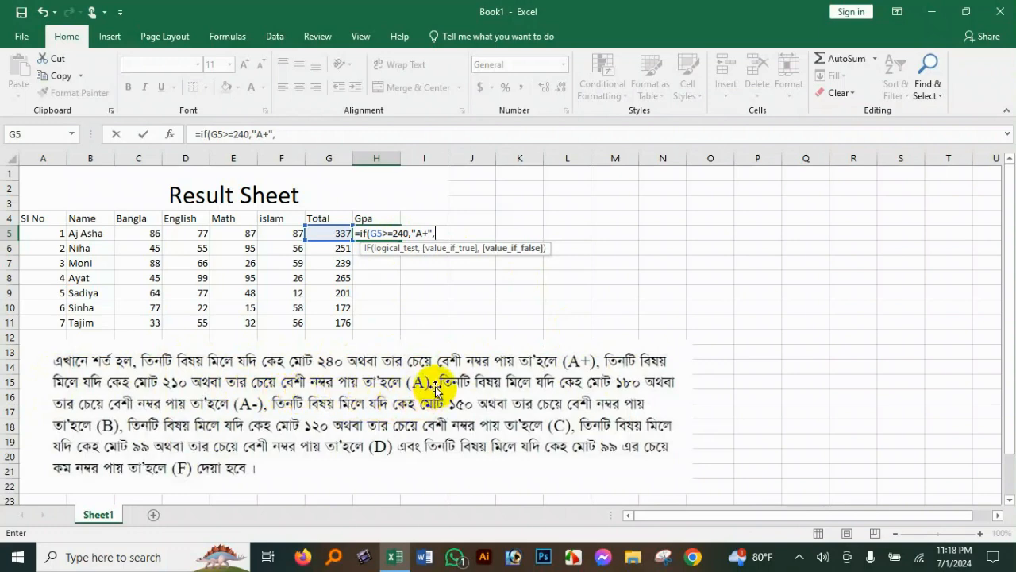
- Copy the condition if(G5>=240,"A+", within the H5 formula and paste it at the formula's end
click(425, 235)
drag(426, 234, 358, 238)
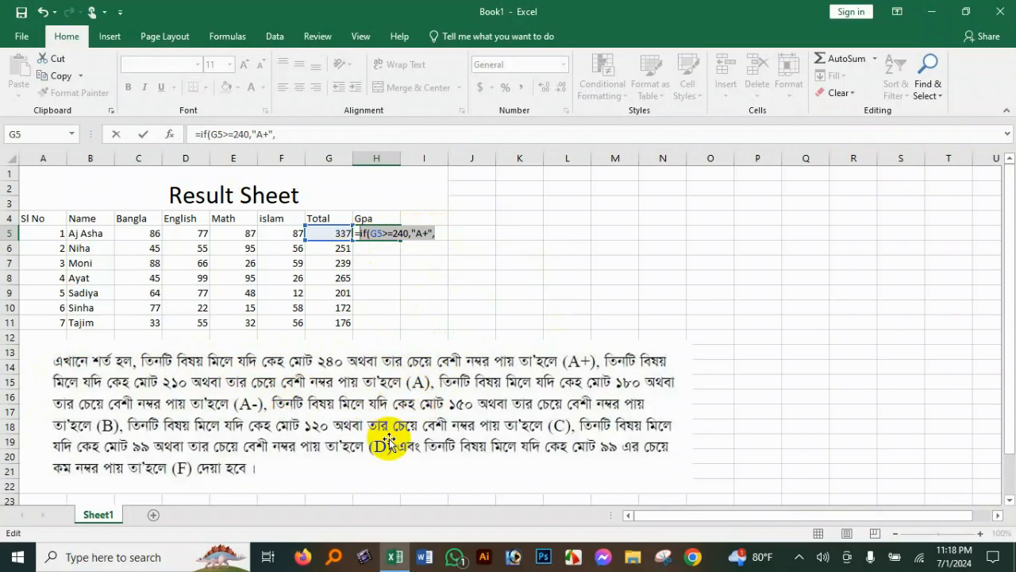
key(ctrl+c)
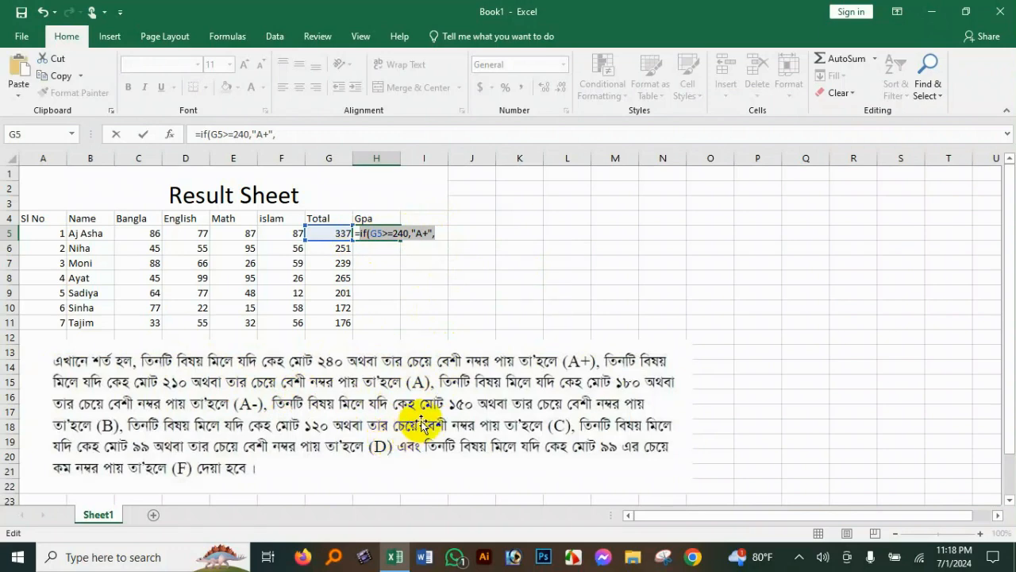
click(440, 232)
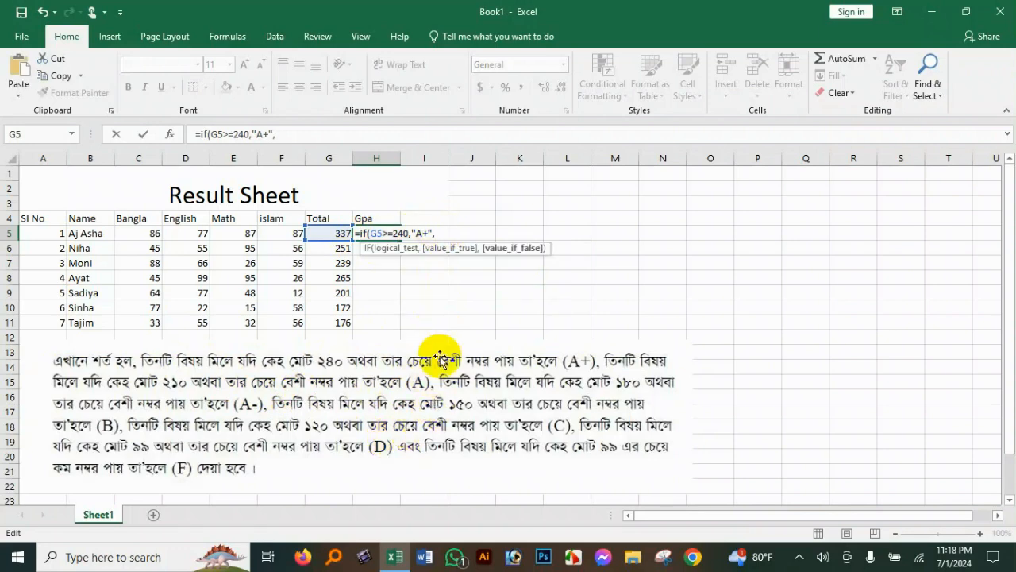
key(ctrl+v)
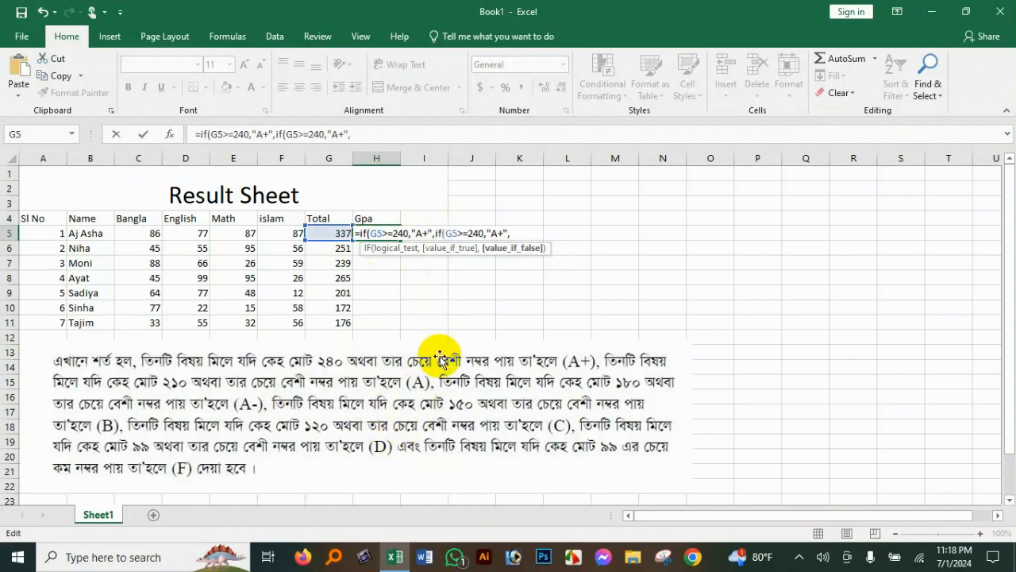
- Change the second condition in the H5 formula to if(G5>=210,"A",
key(Left)
key(Left)
key(Left)
key(Left)
key(Left)
key(Left)
key(Left)
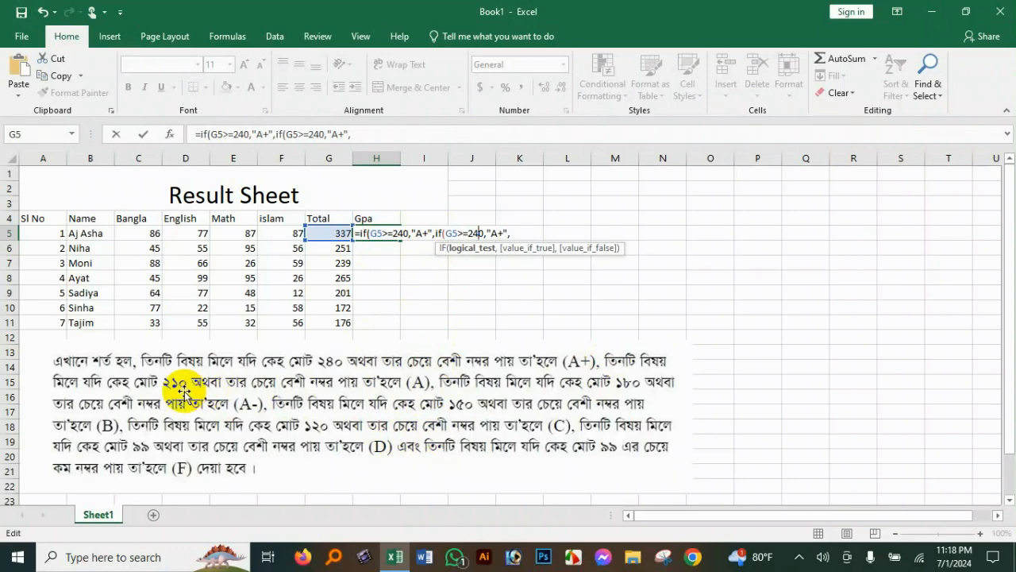
key(BackSpace)
text(1)
key(Right)
key(Right)
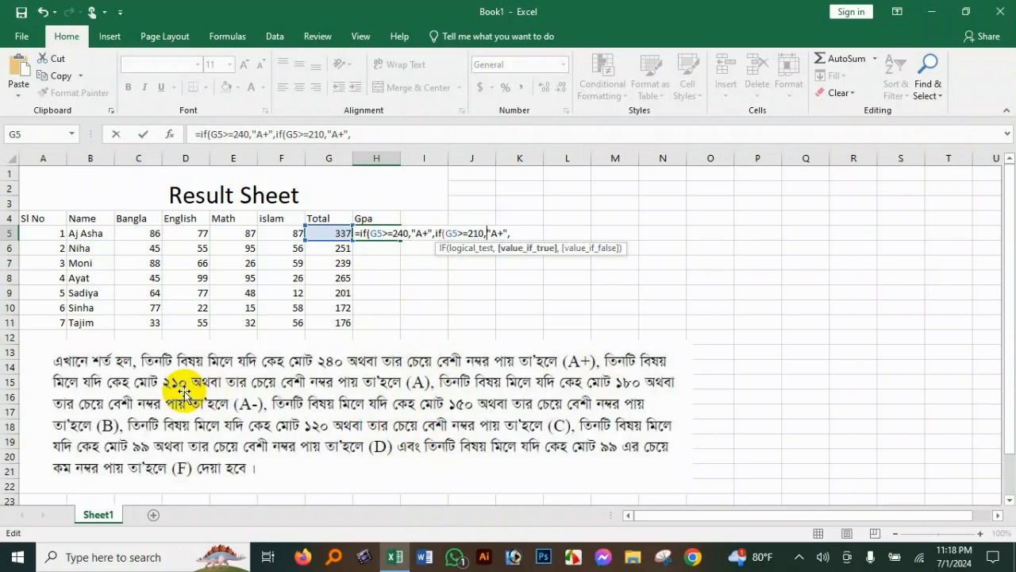
key(Delete)
key(Right)
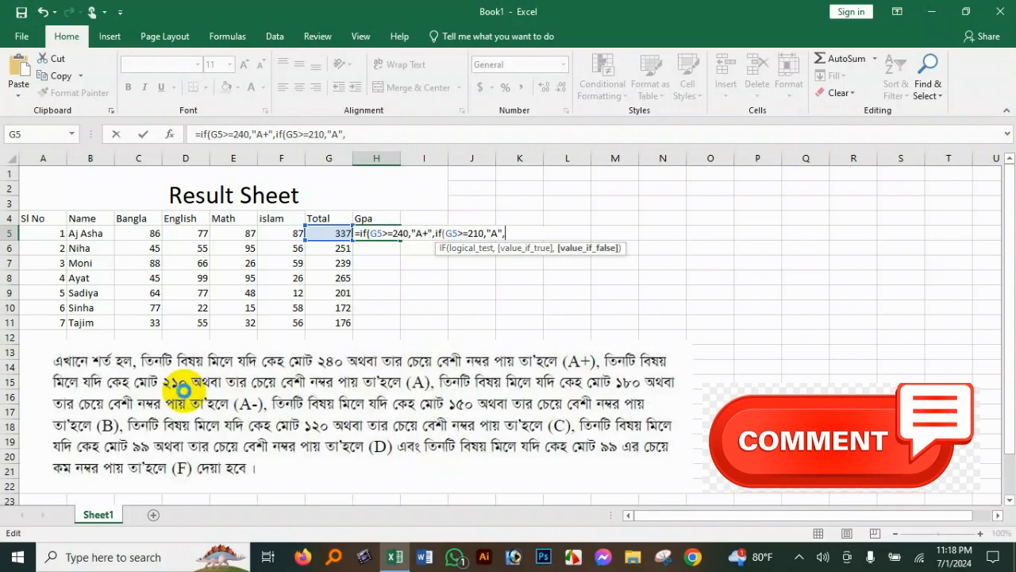
- Append another copy of the condition to the H5 formula and change it to if(G5>=180,"A-",
key(ctrl+v)
key(Left)
key(Left)
key(Left)
key(Left)
key(Left)
key(Left)
key(Left)
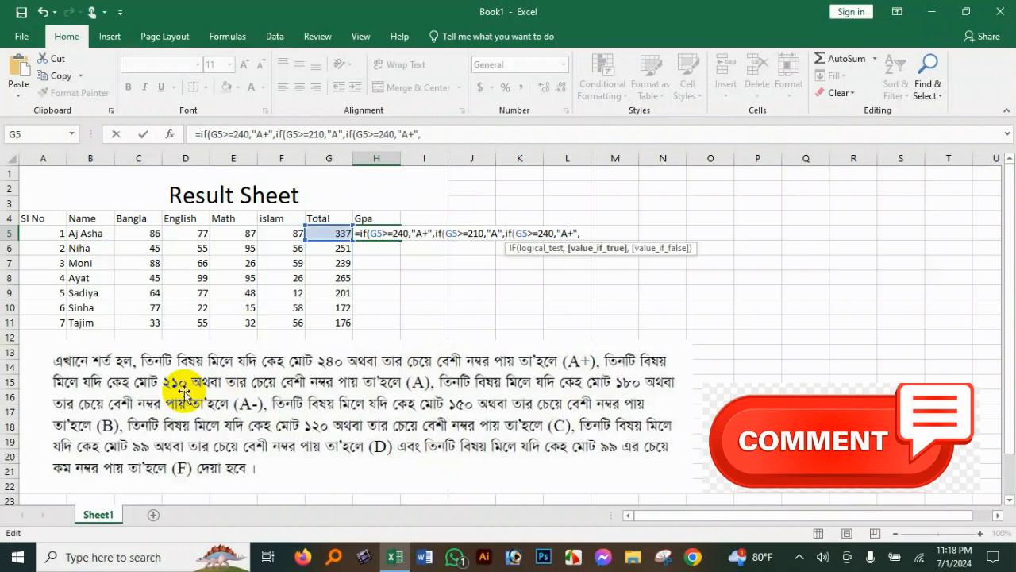
key(Left)
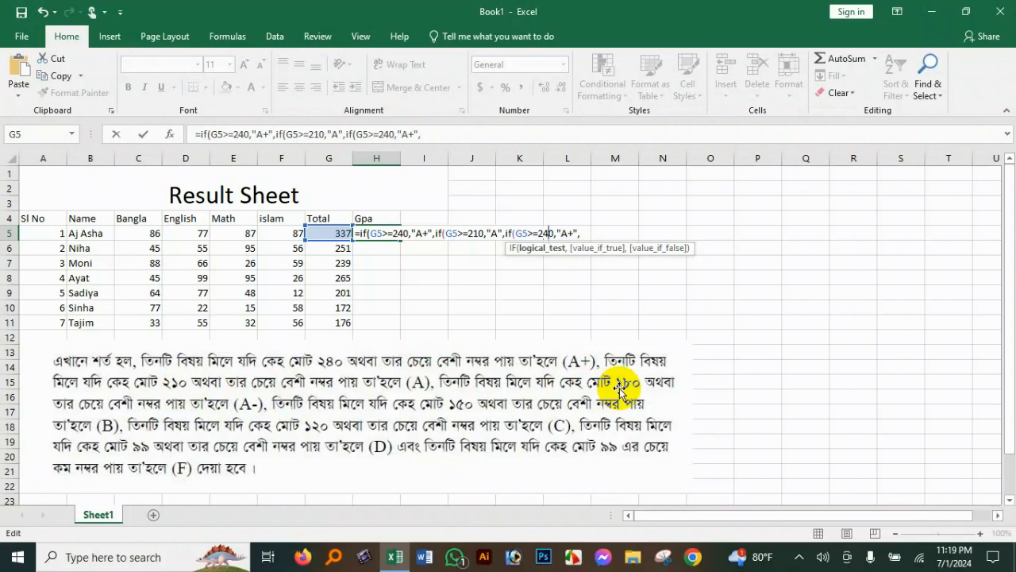
key(BackSpace)
key(BackSpace)
text(18)
key(Right)
key(Right)
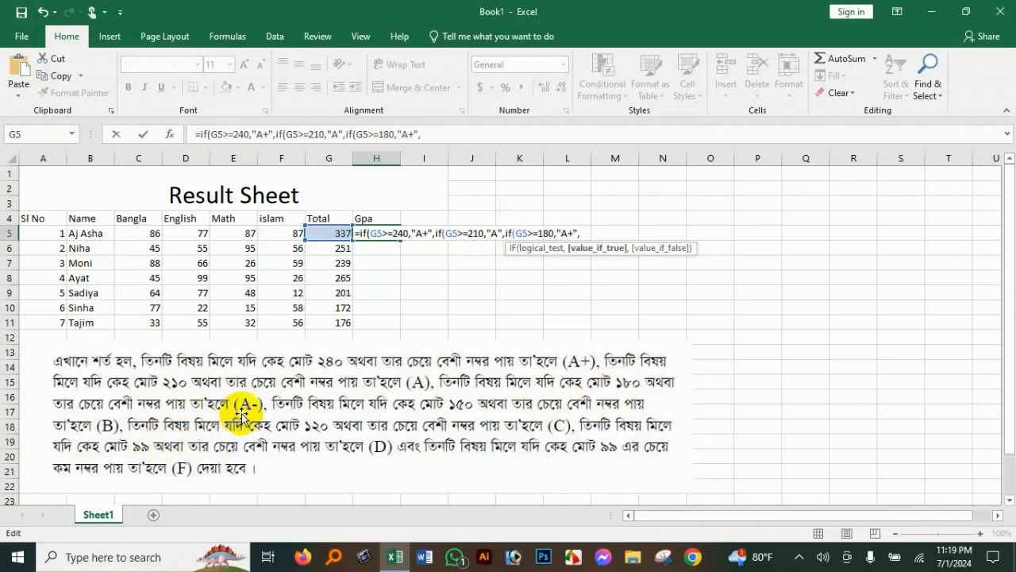
key(BackSpace)
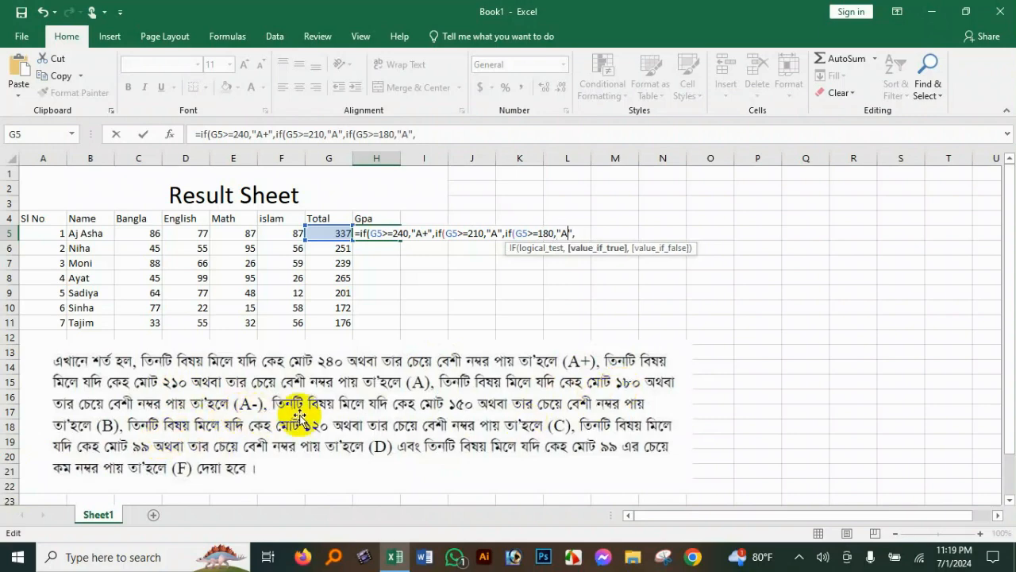
text(-)
key(Right)
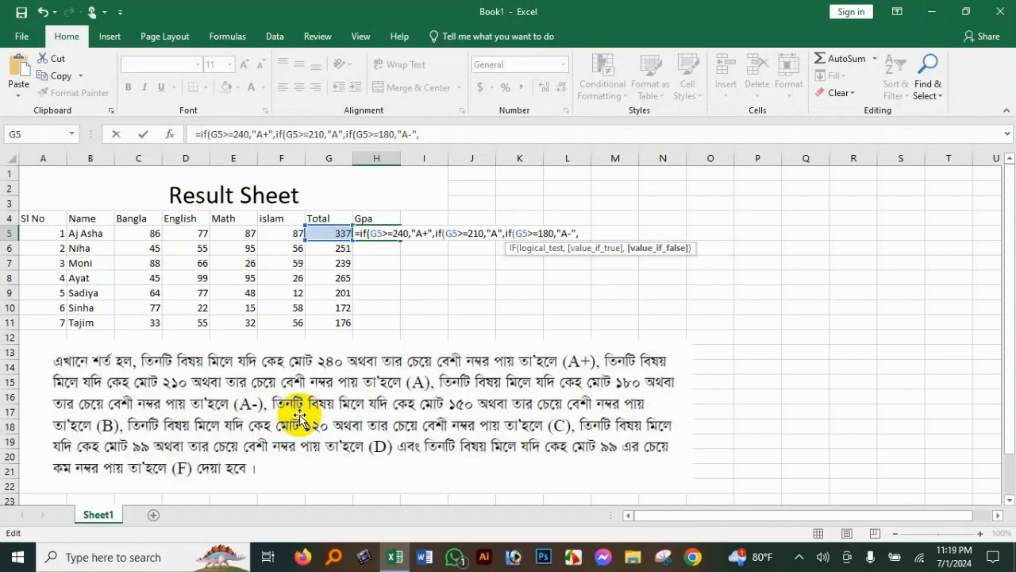
- Paste a fourth condition at the end of the H5 formula and edit it to if(G5>=150,"B",
key(ctrl+v)
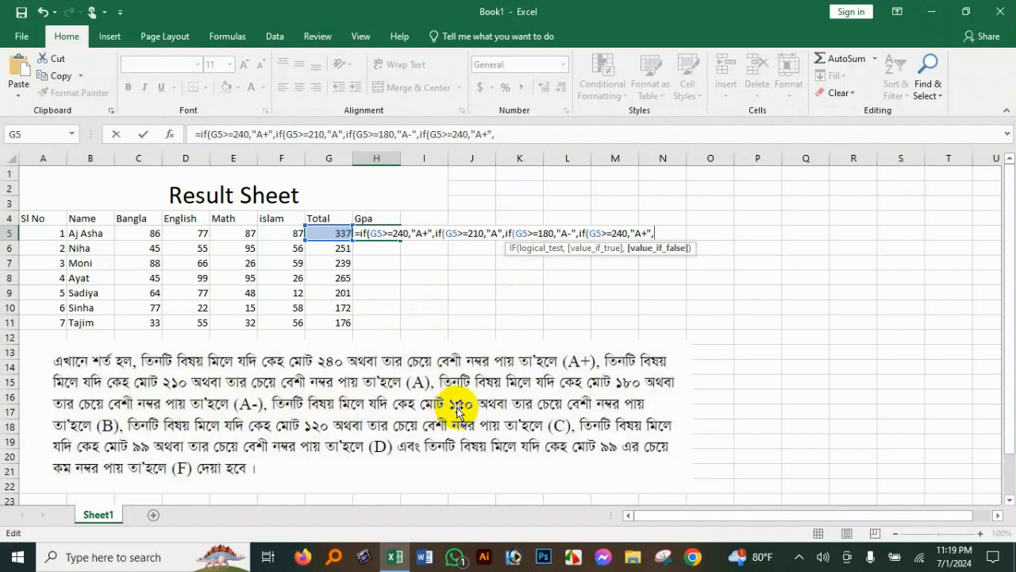
key(Left)
key(Left)
key(Left)
key(Left)
key(Left)
key(Left)
key(Left)
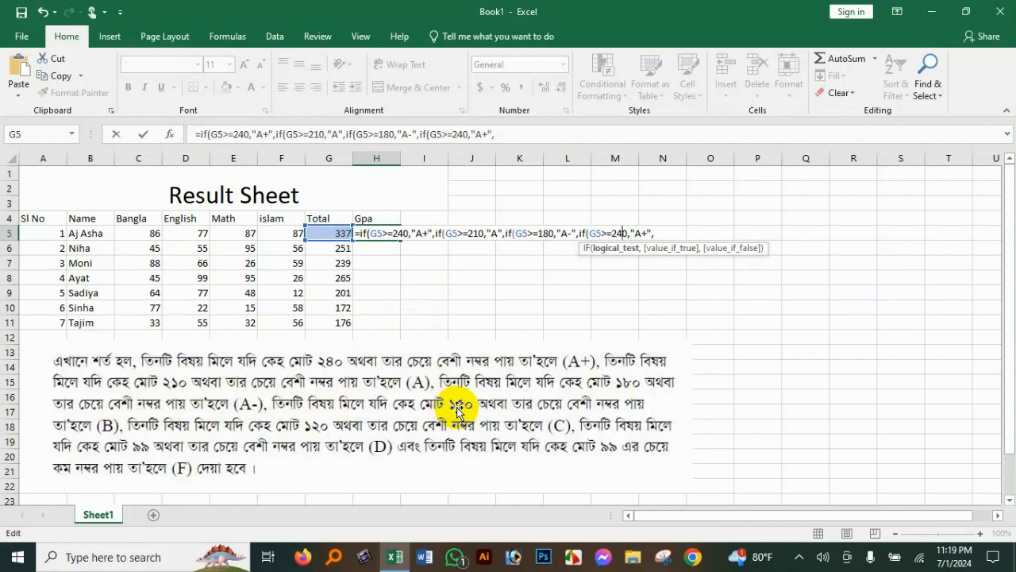
key(BackSpace)
key(BackSpace)
text(15)
key(Right)
key(Right)
key(Right)
key(Right)
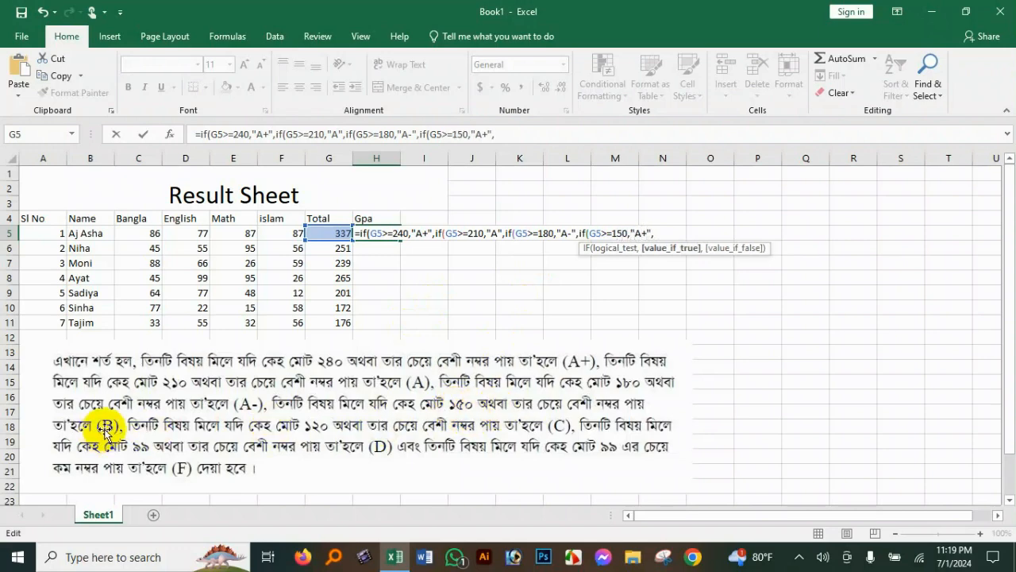
key(Delete)
key(BackSpace)
text(B)
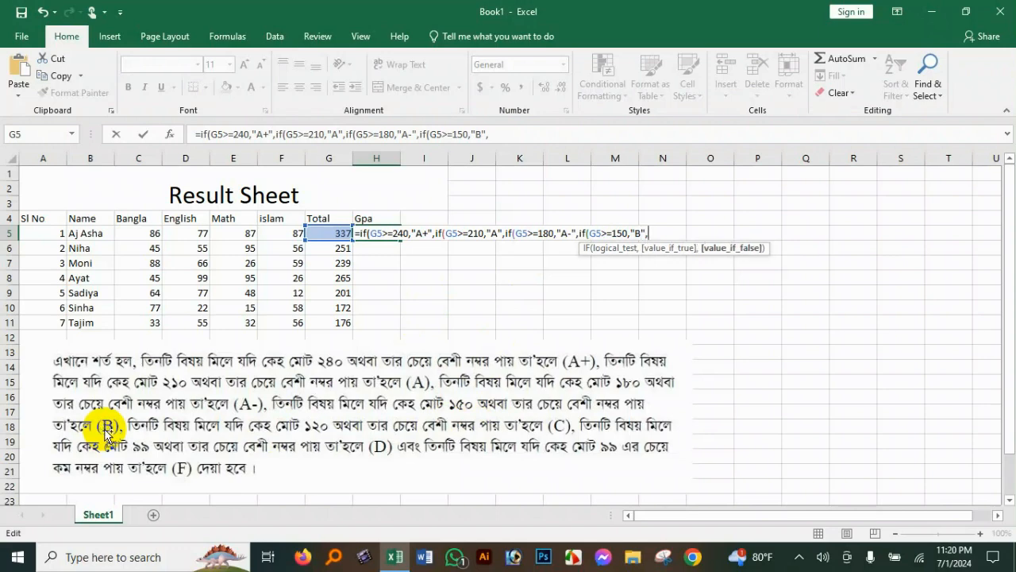
- Paste a fifth condition at the end of the H5 formula and edit it to if(G5>=120,"C",
key(ctrl+v)
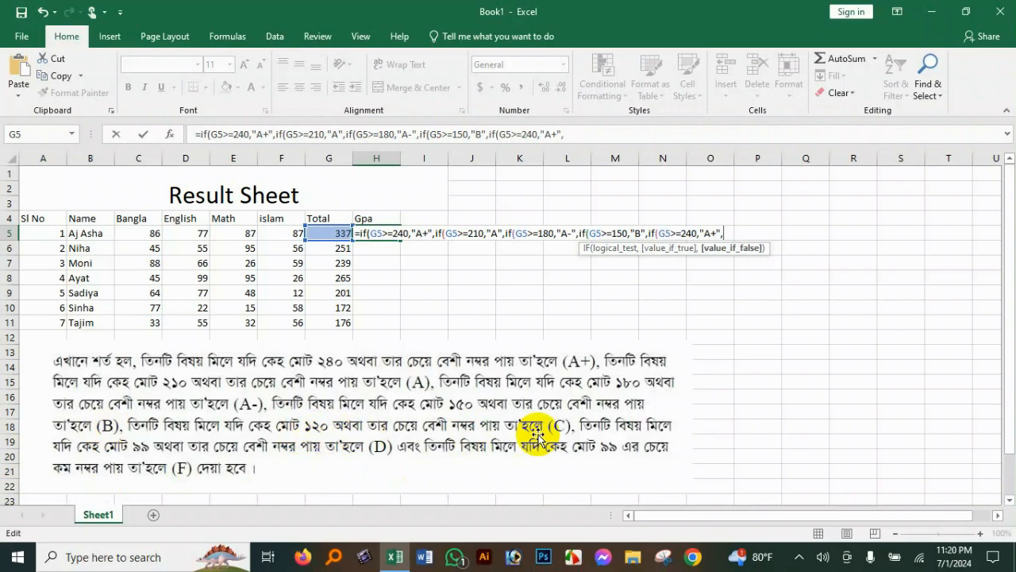
key(Left)
key(Left)
key(Left)
key(Left)
key(Left)
key(Left)
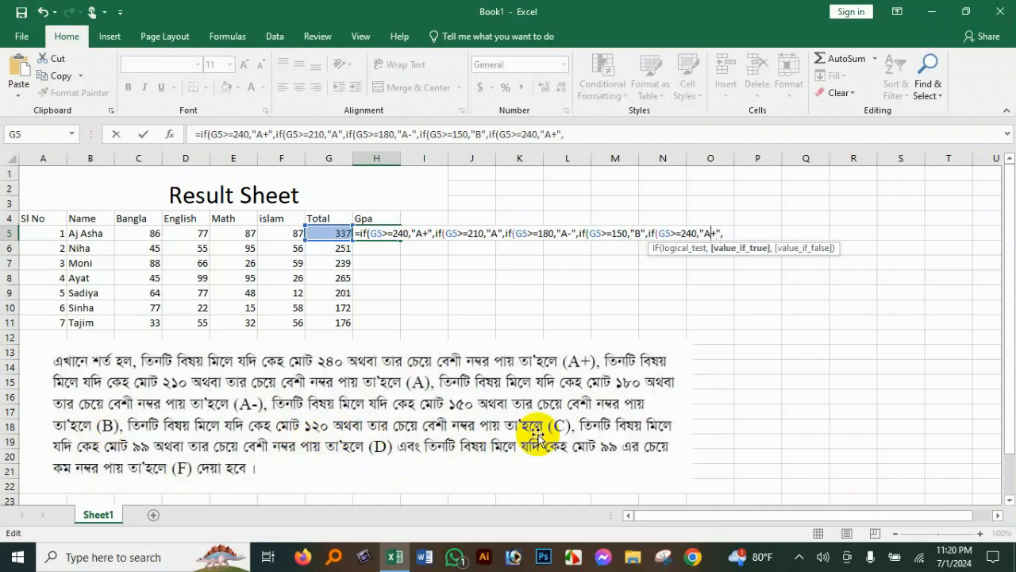
key(BackSpace)
key(BackSpace)
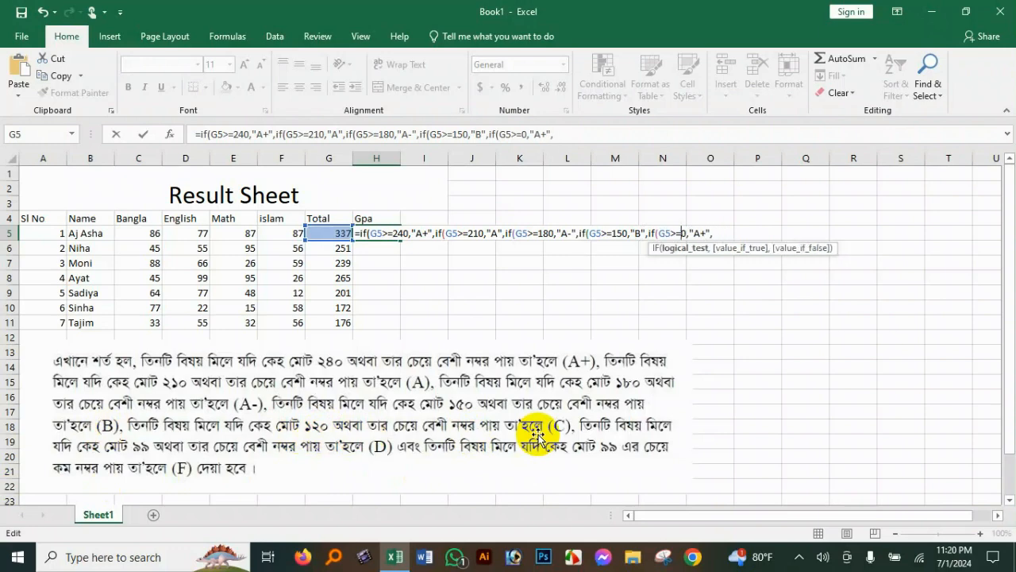
text(12)
key(Right)
key(Right)
key(Right)
key(Right)
key(Right)
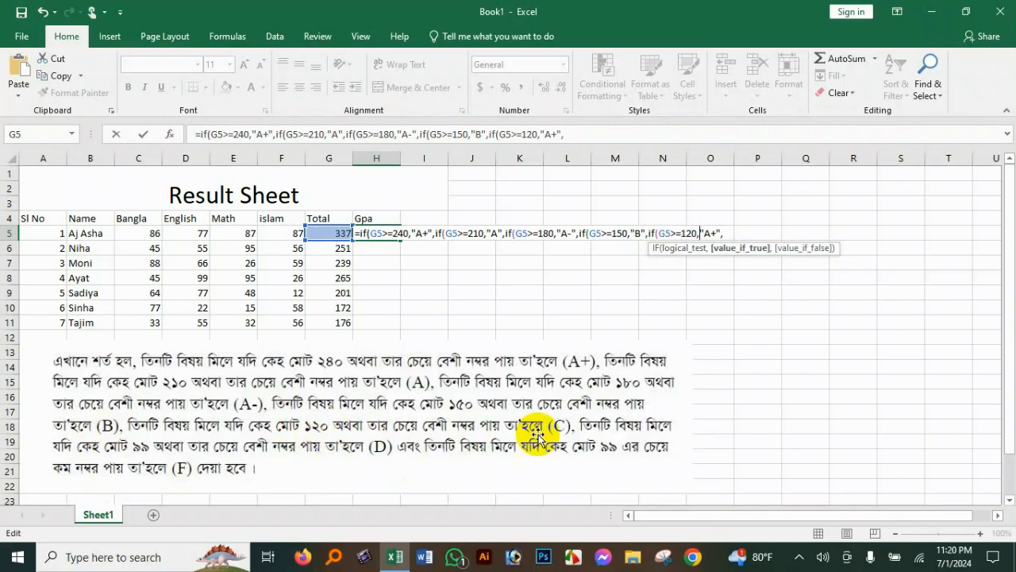
key(BackSpace)
key(BackSpace)
text(C)
key(Right)
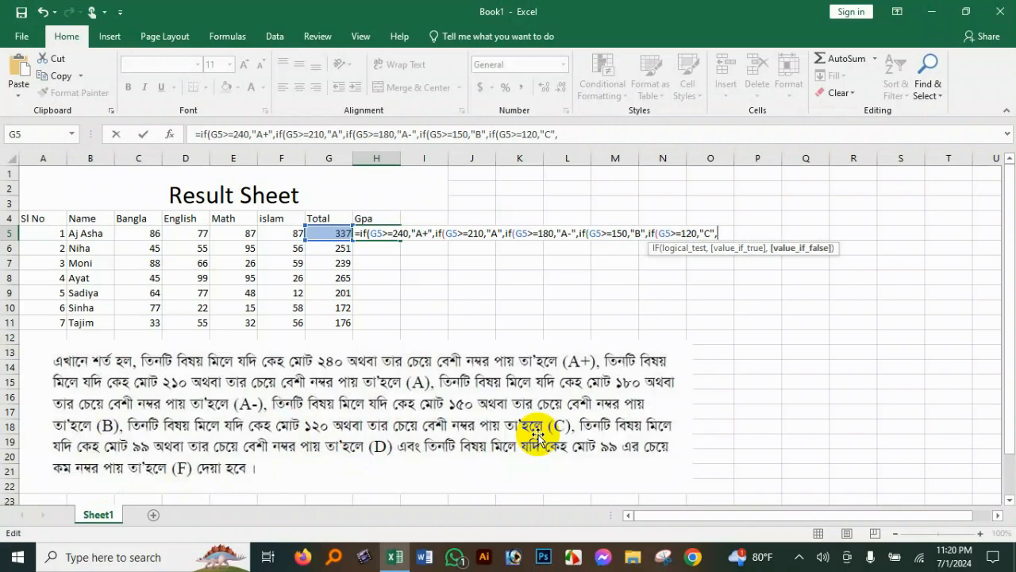
- Add a sixth condition if(G5>=99,"D", to the H5 formula, followed by "F" as the value for all lower totals
text(if(G5>=240,"A+",)
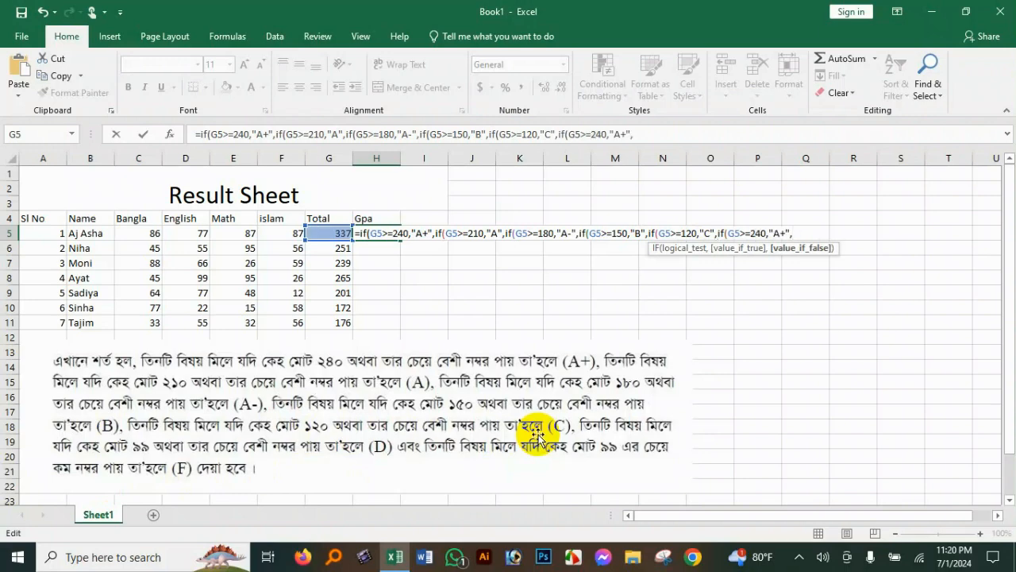
key(Left)
key(Left)
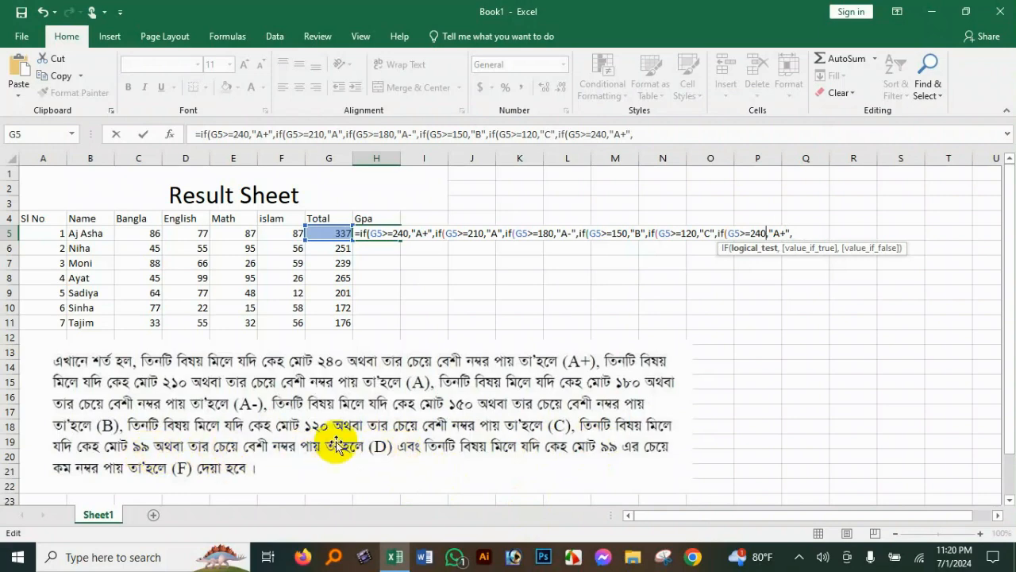
key(BackSpace)
key(BackSpace)
key(BackSpace)
text(99)
key(Right)
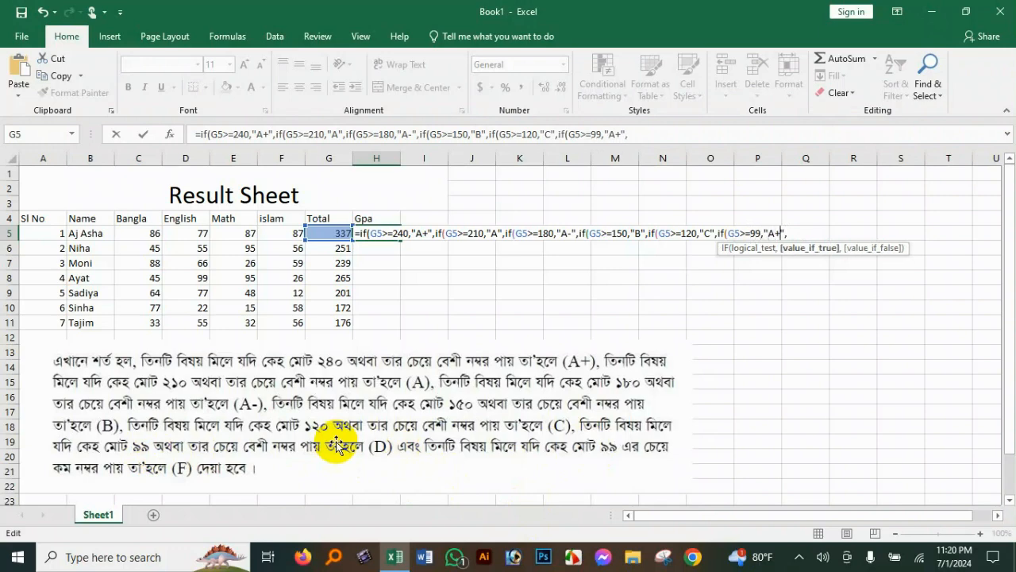
key(Delete)
key(Delete)
text(D)
key(Right)
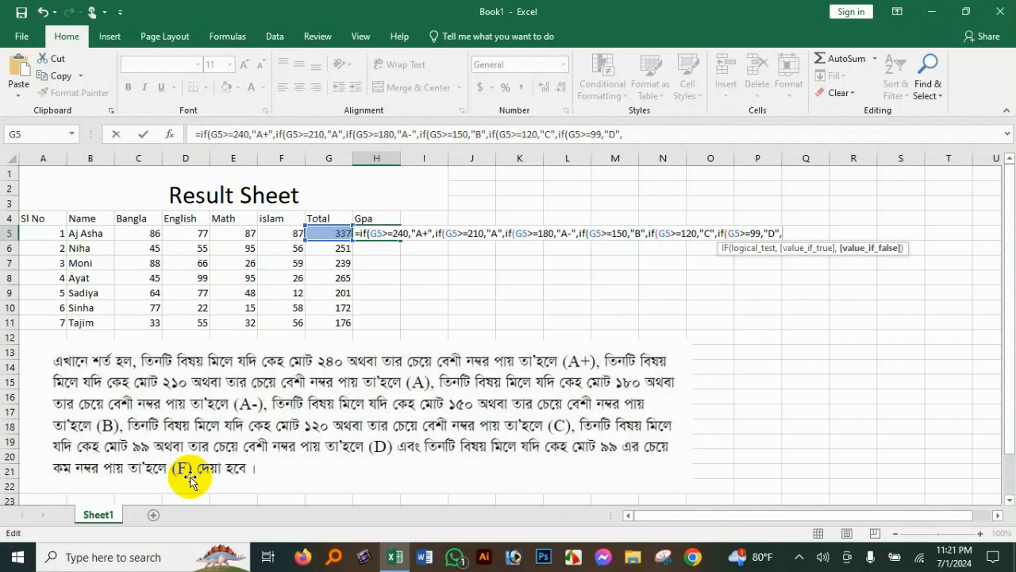
text("F")
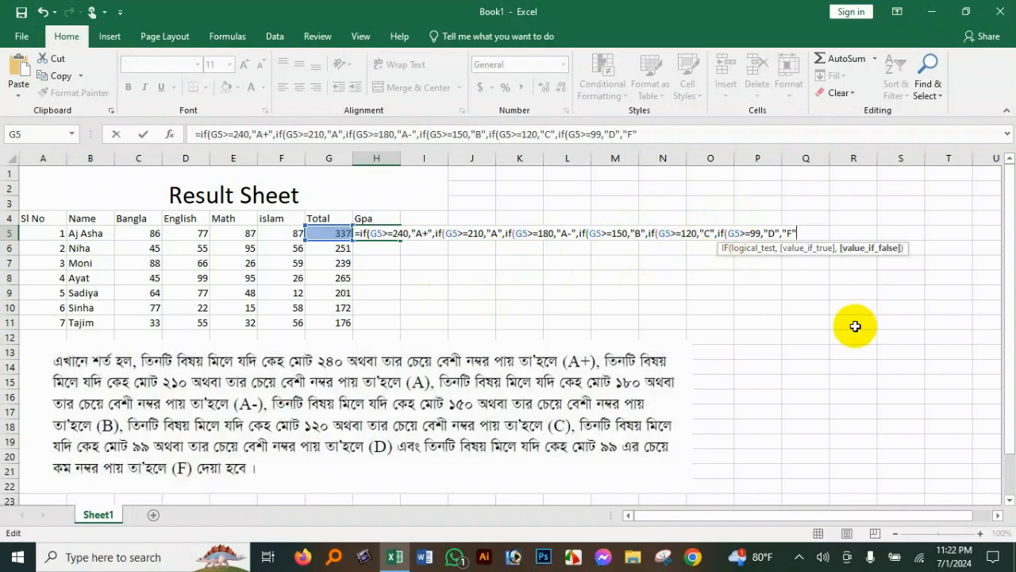
- Close all six nested IF conditions in the H5 formula with closing parentheses and enter the formula
text())
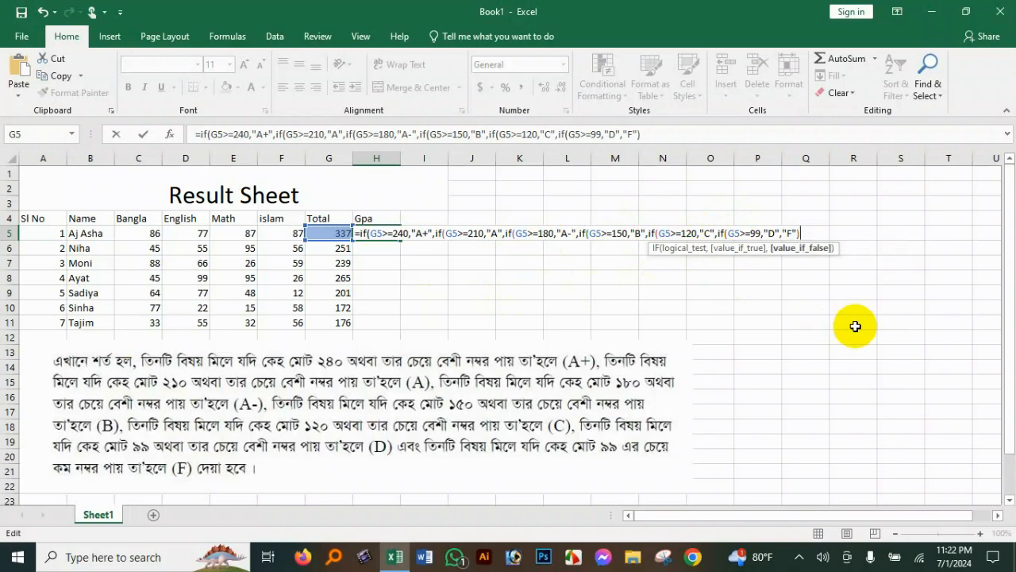
text())
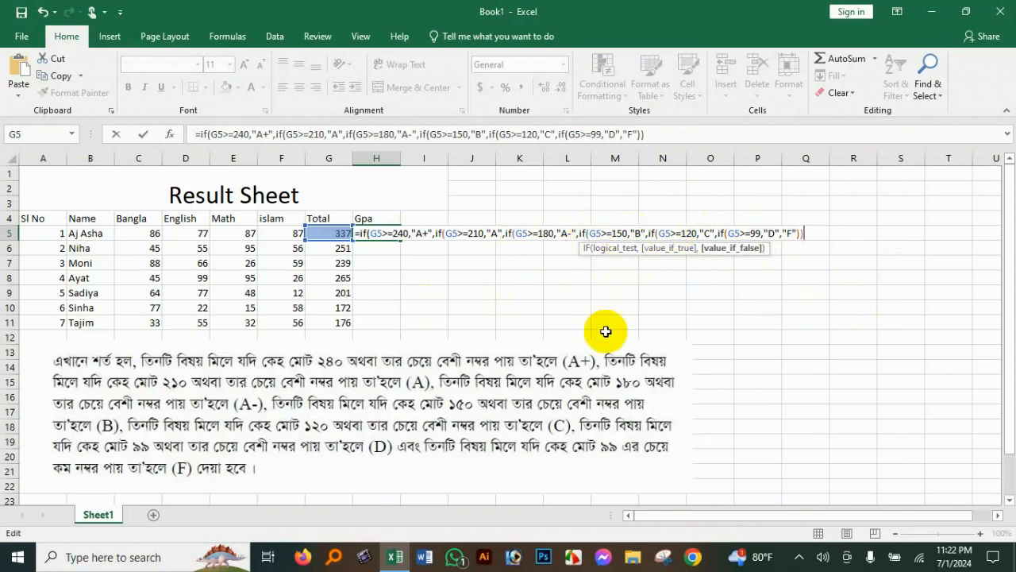
text())
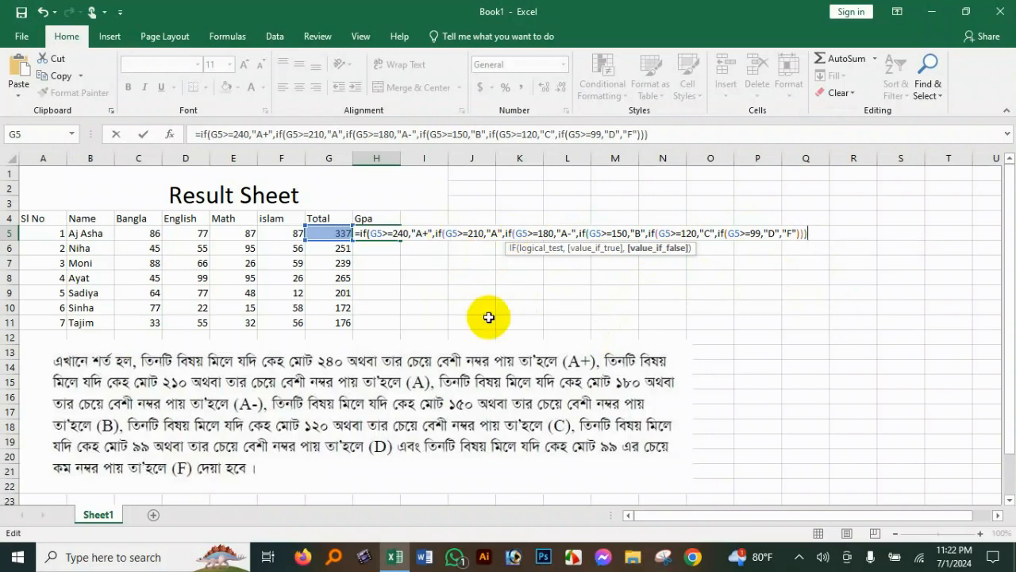
text())
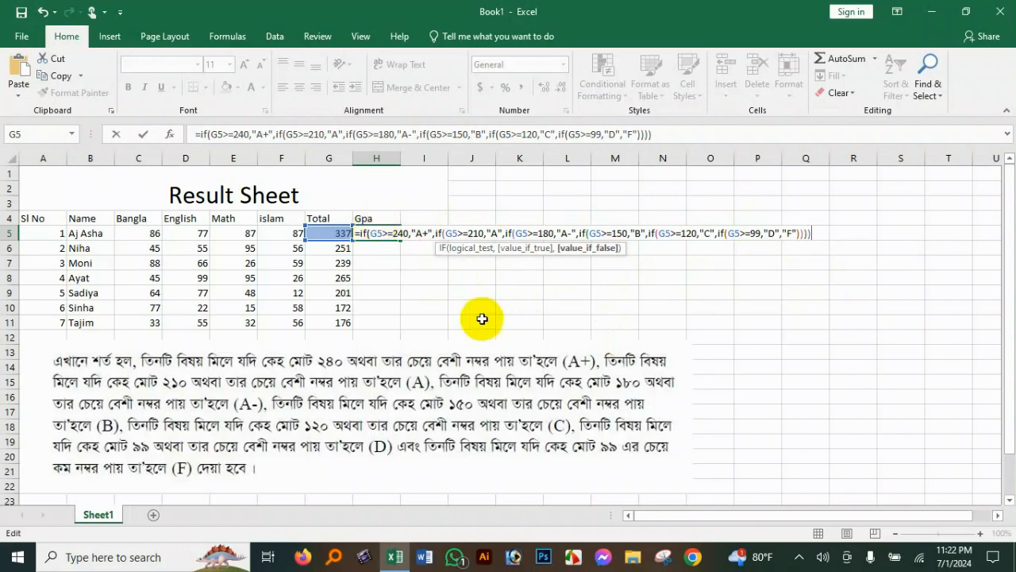
text())
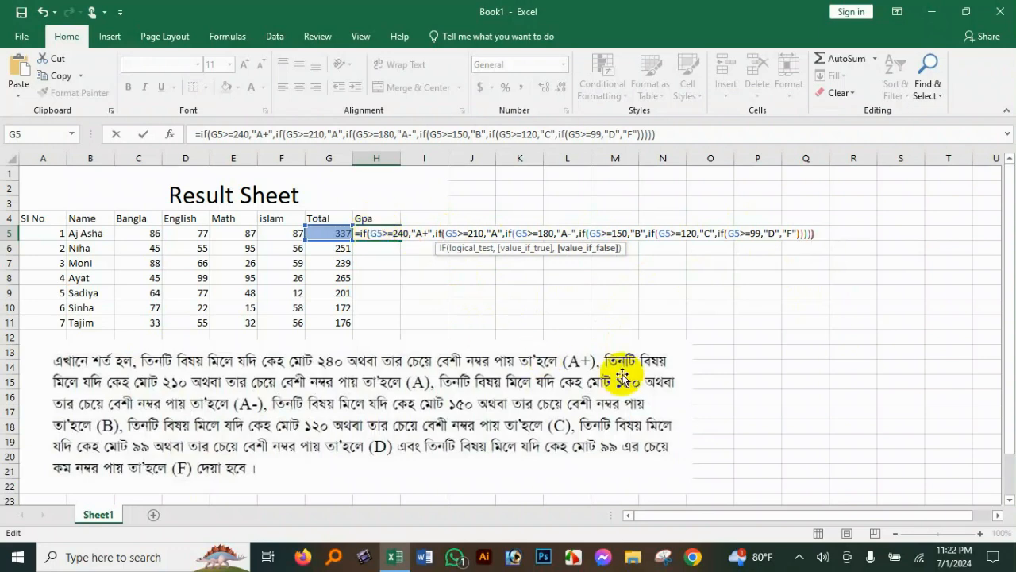
text())
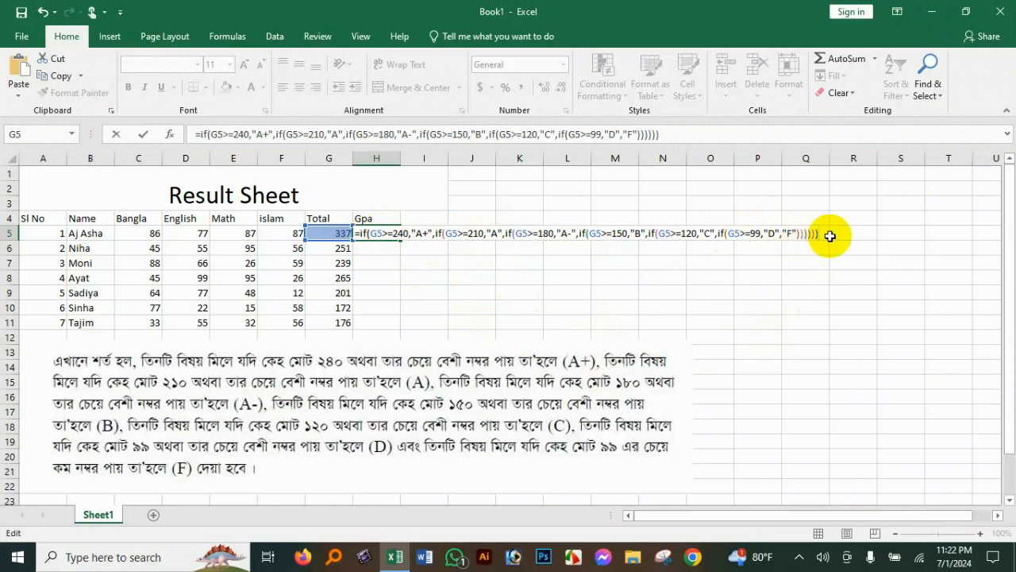
key(Return)
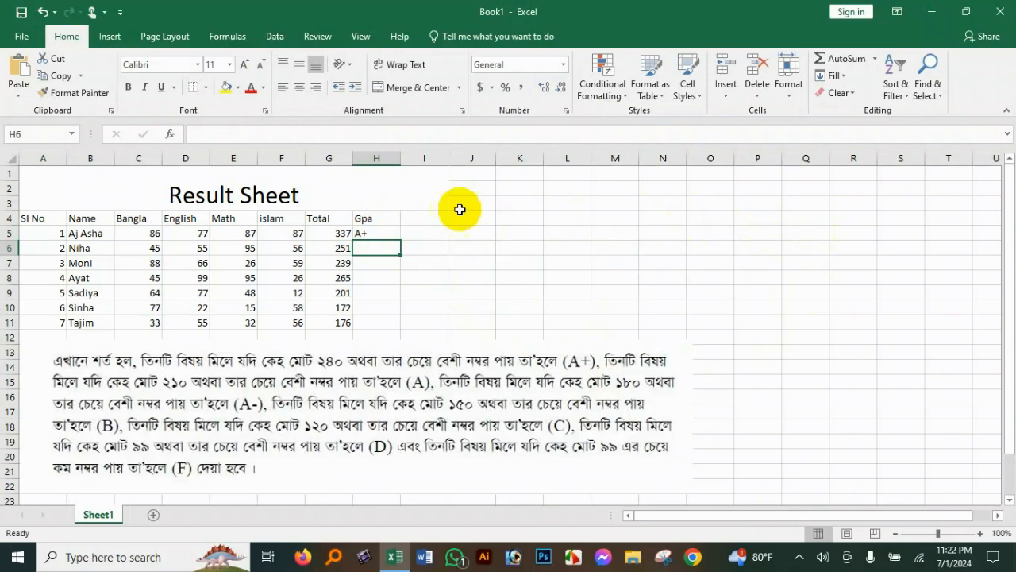
click(378, 229)
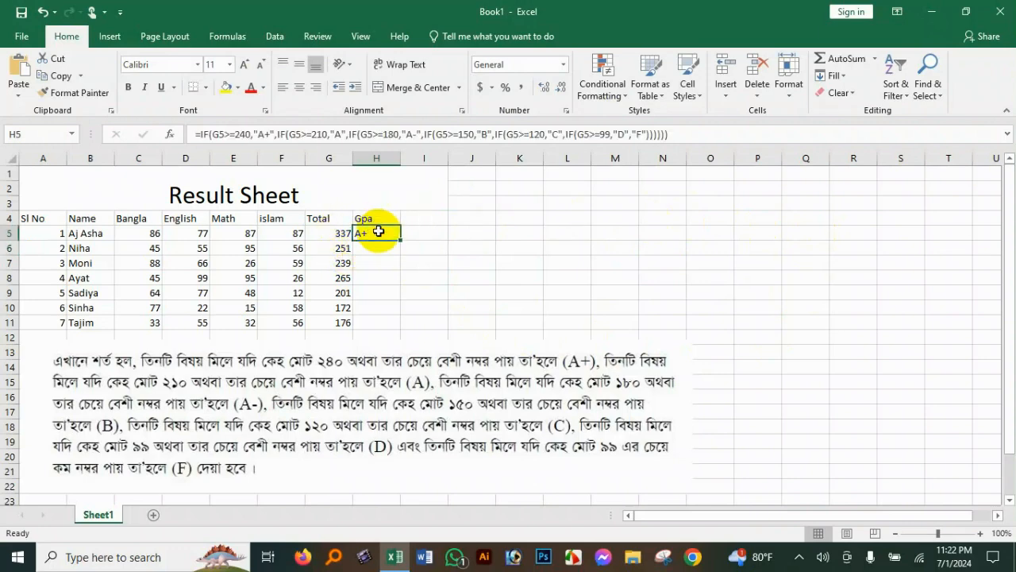
drag(400, 248, 403, 288)
click(374, 277)
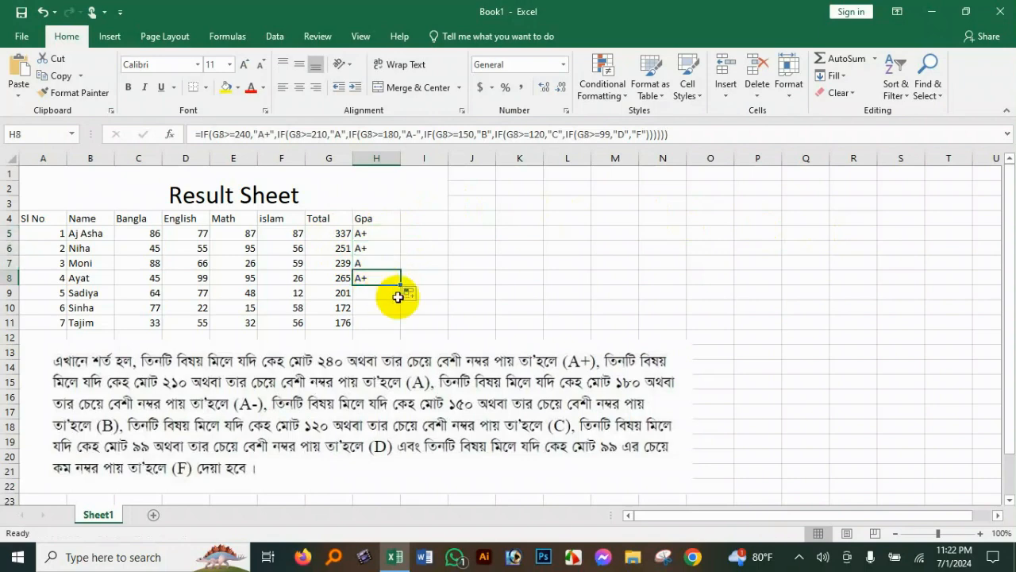
key(BackSpace)
click(377, 263)
key(BackSpace)
click(371, 247)
key(BackSpace)
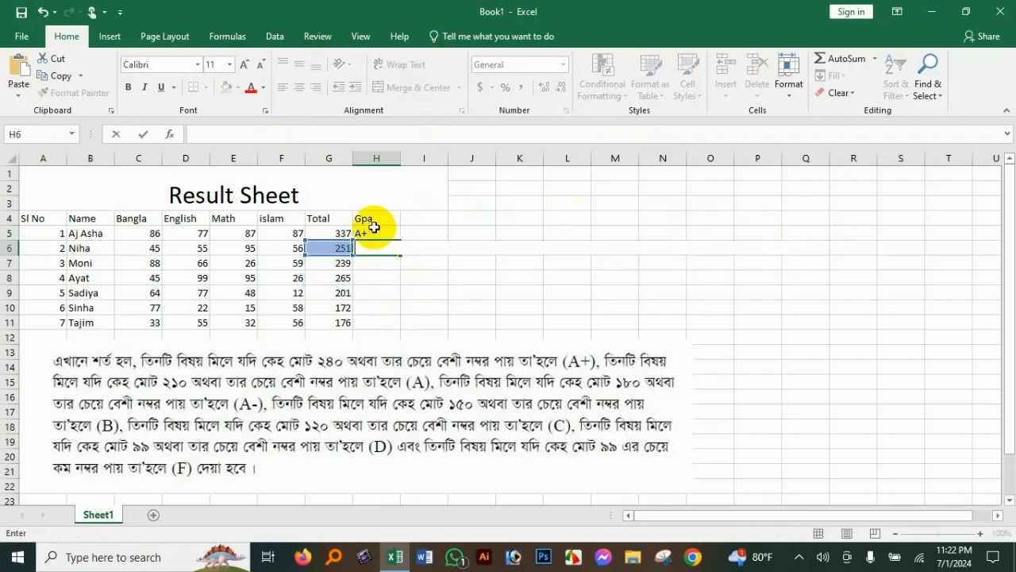
- Fill the grade formula from H5 down through H11 so every student row has a Gpa
click(374, 228)
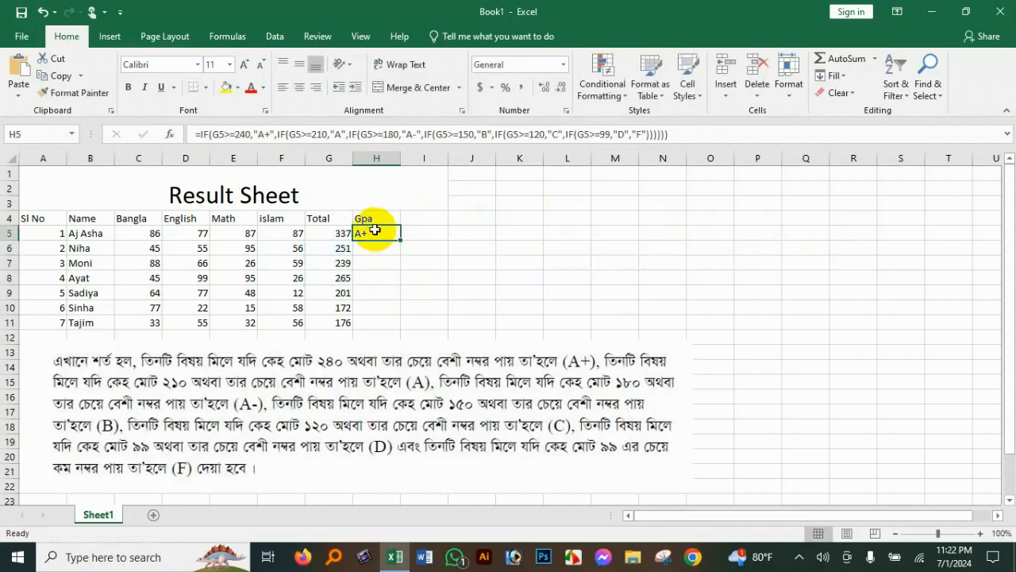
drag(375, 229, 382, 318)
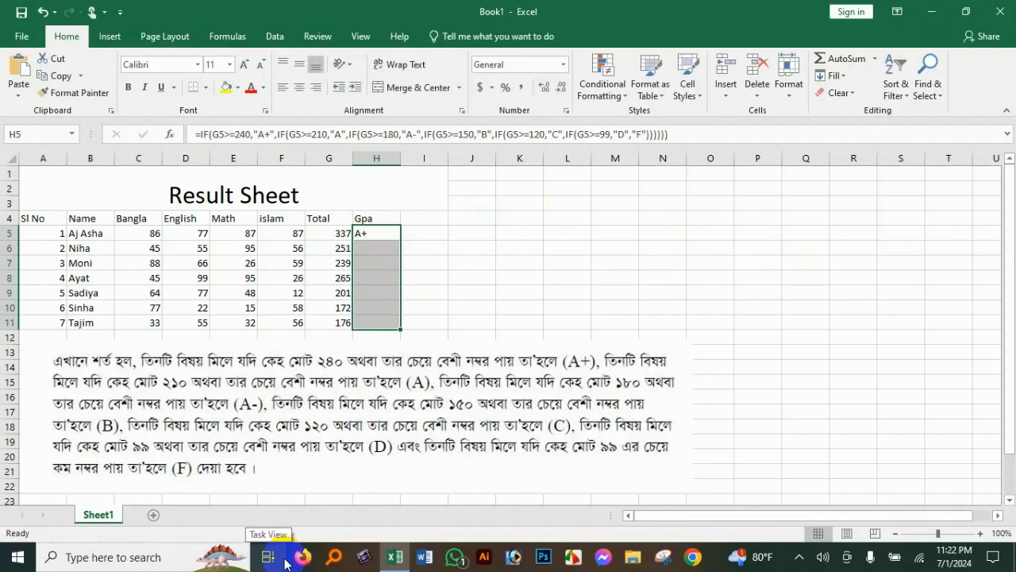
key(ctrl+d)
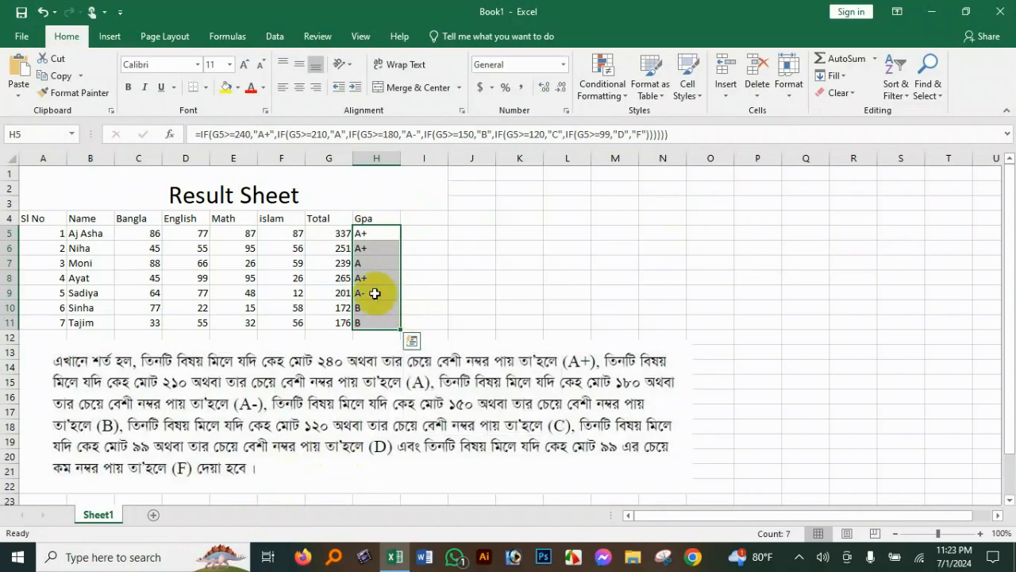
click(415, 264)
click(331, 236)
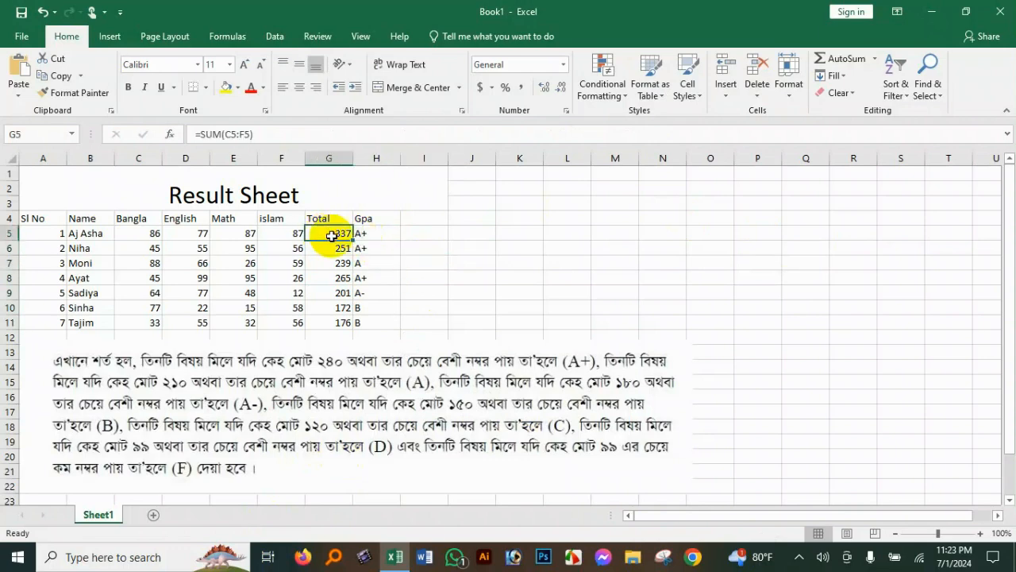
click(373, 234)
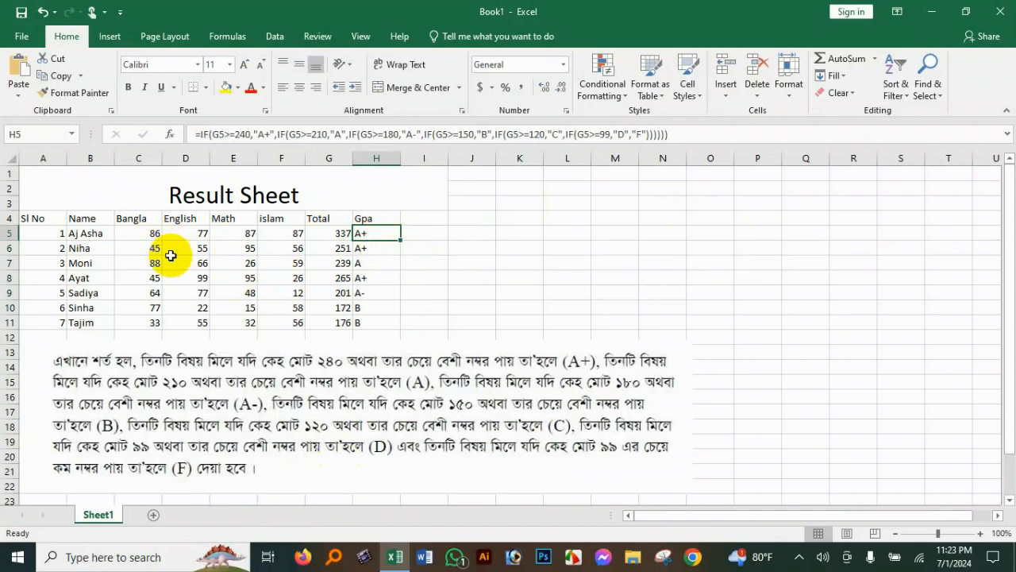
- Test the formulas by changing the Math mark in E5 to 47 and the English mark in D8 to 11
click(245, 234)
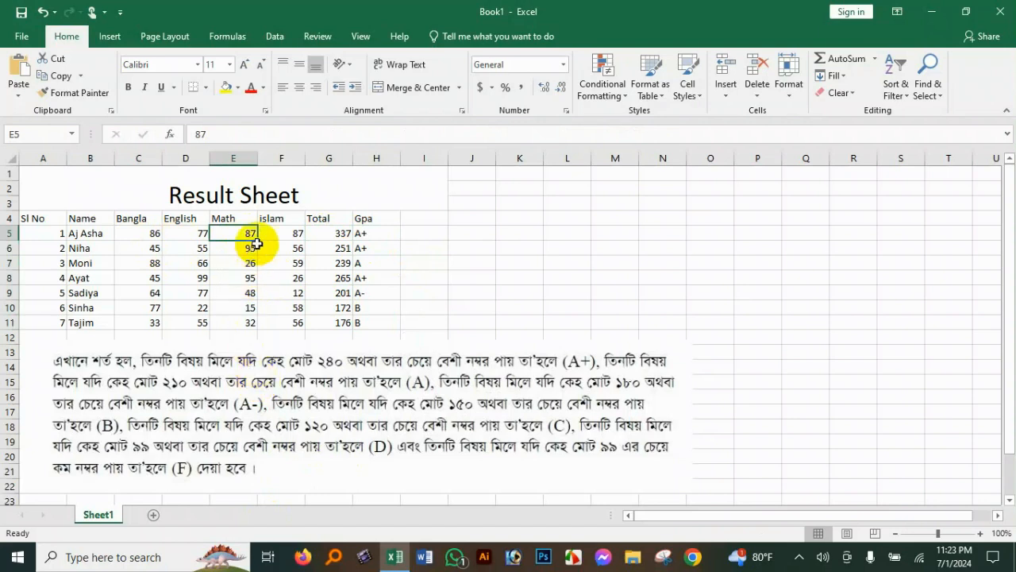
text(47)
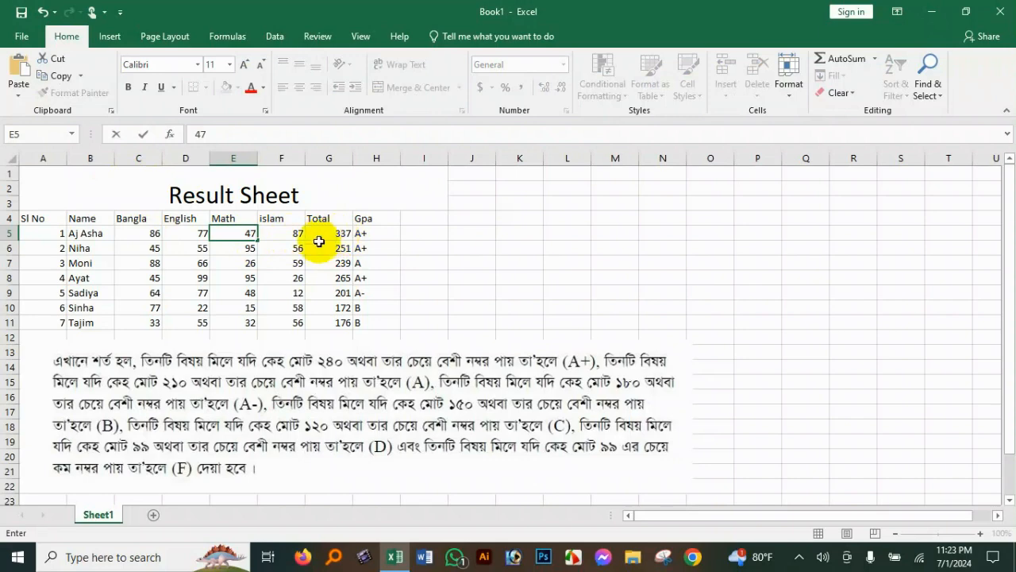
click(294, 237)
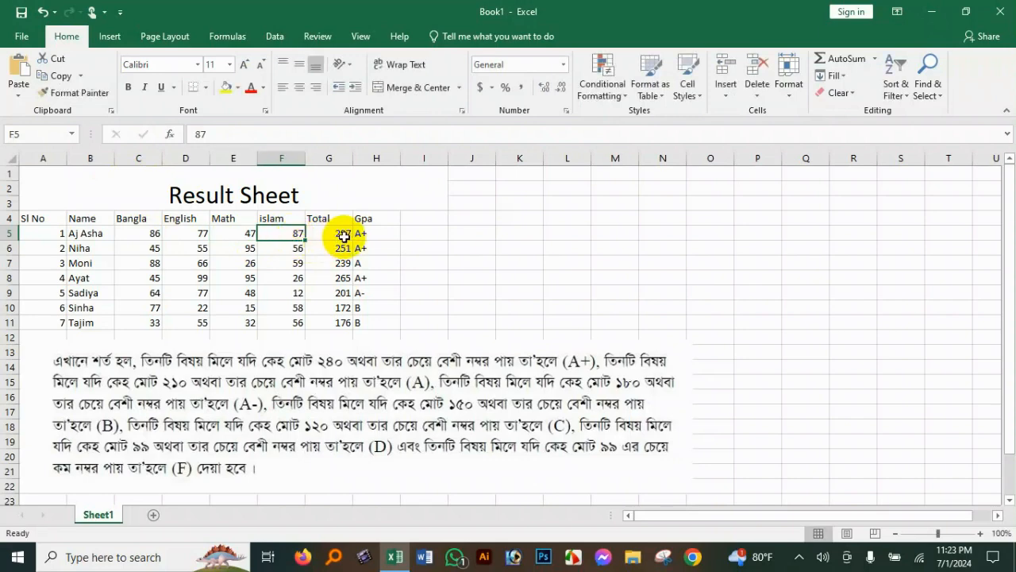
click(200, 279)
text(11)
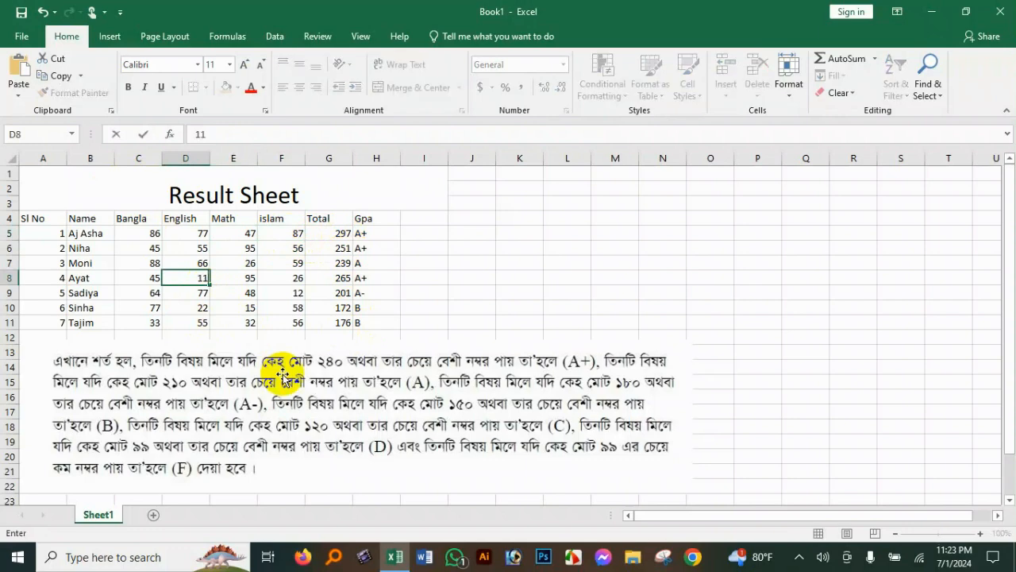
click(330, 280)
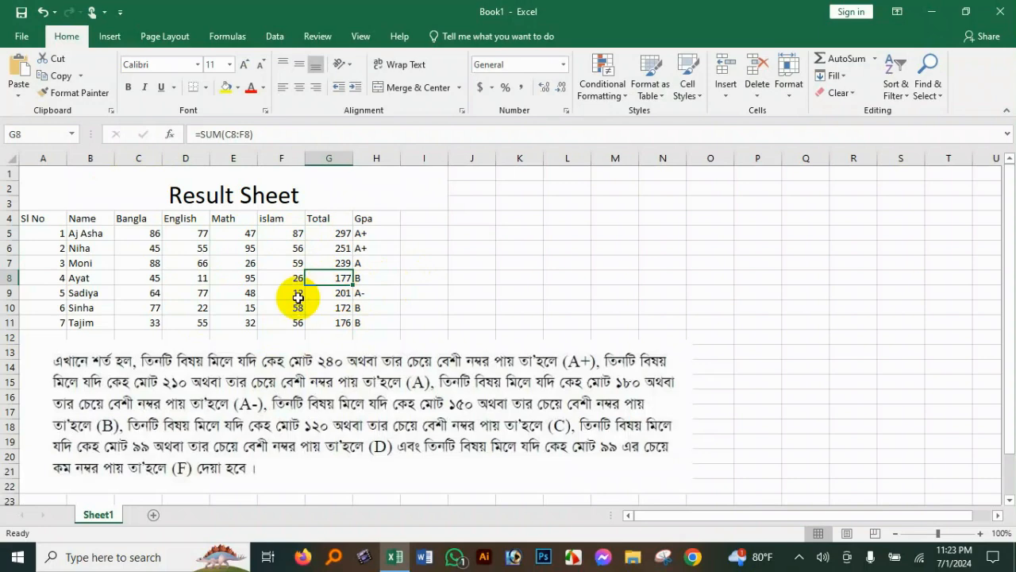
click(420, 324)
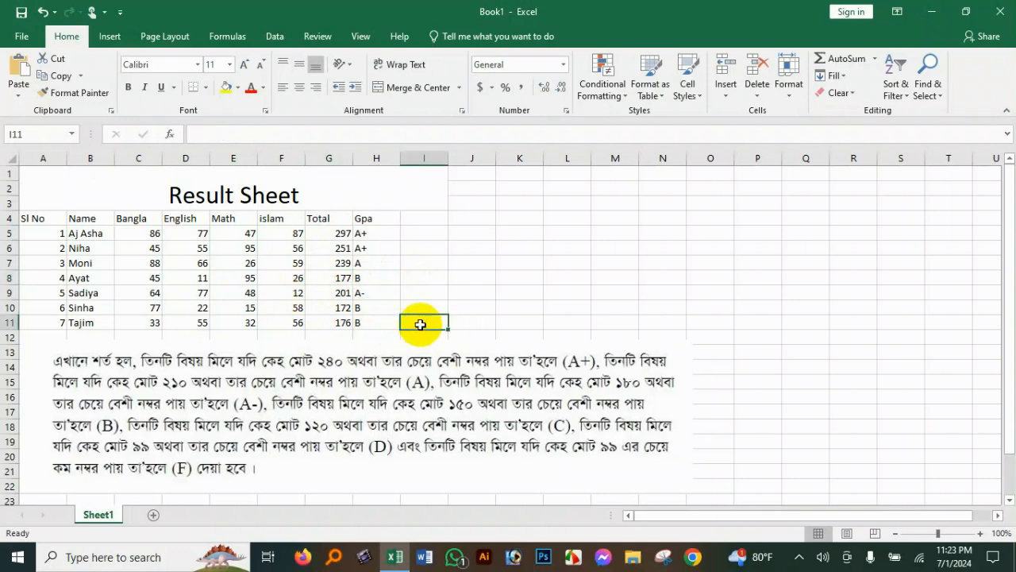